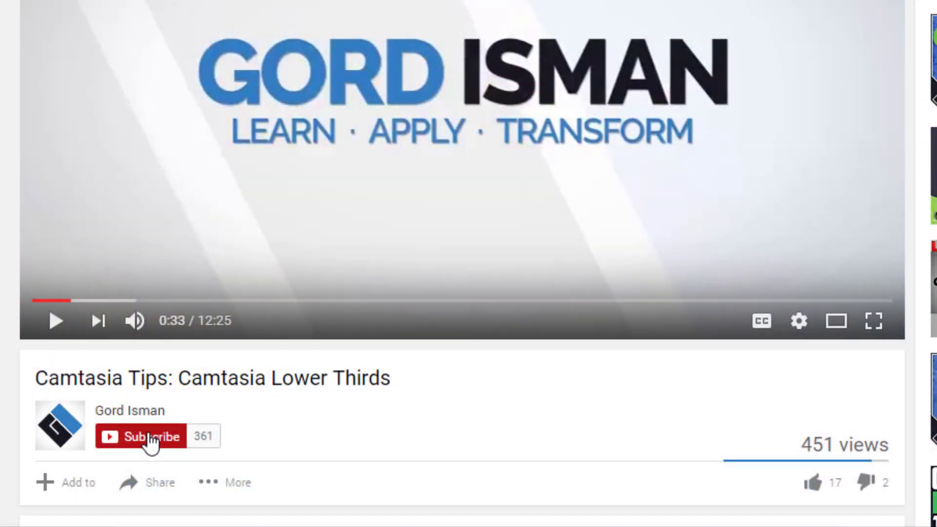
Step: Subscribe to the creator's channel and enable all notifications for its new uploads
{"action": "left_click", "coordinate": [148, 439]}
{"action": "left_click", "coordinate": [208, 436]}
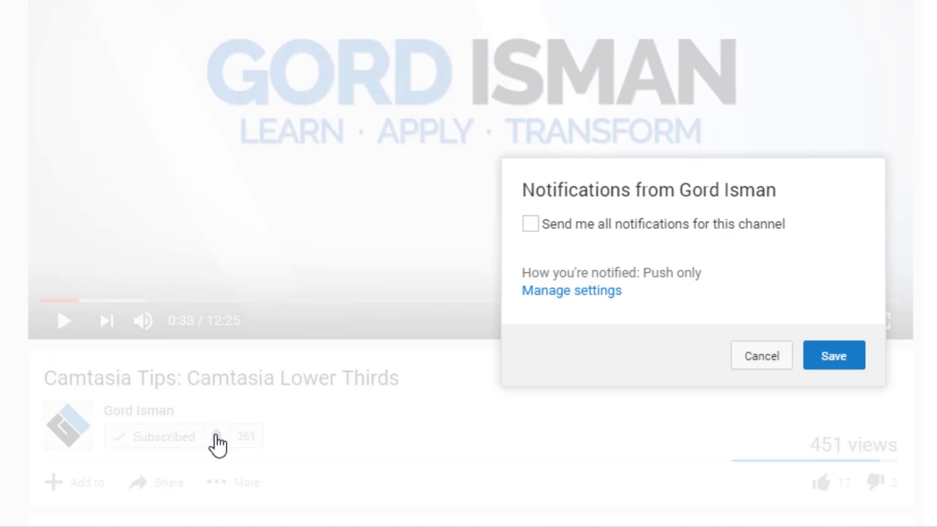
{"action": "left_click", "coordinate": [536, 226]}
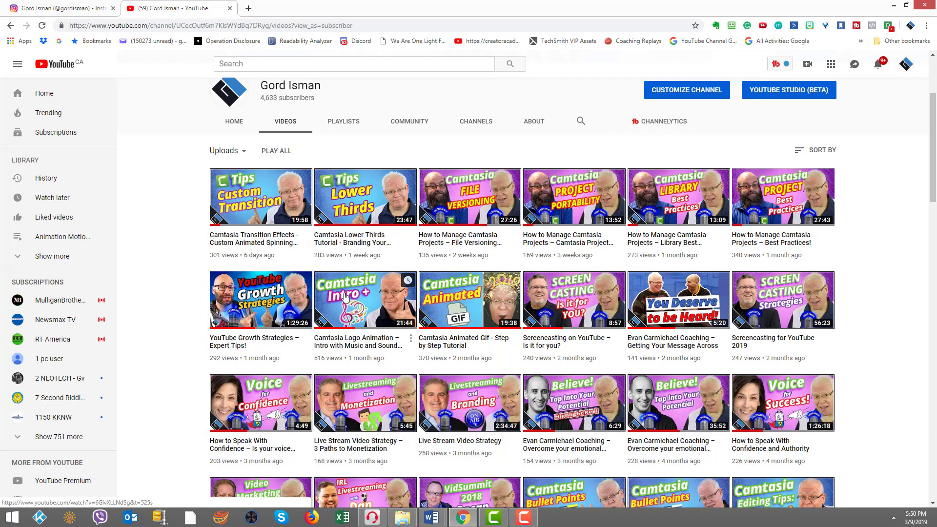
Step: Switch to the Instagram profile and open the Camtasia Intro + post from the grid
{"action": "left_click", "coordinate": [58, 9]}
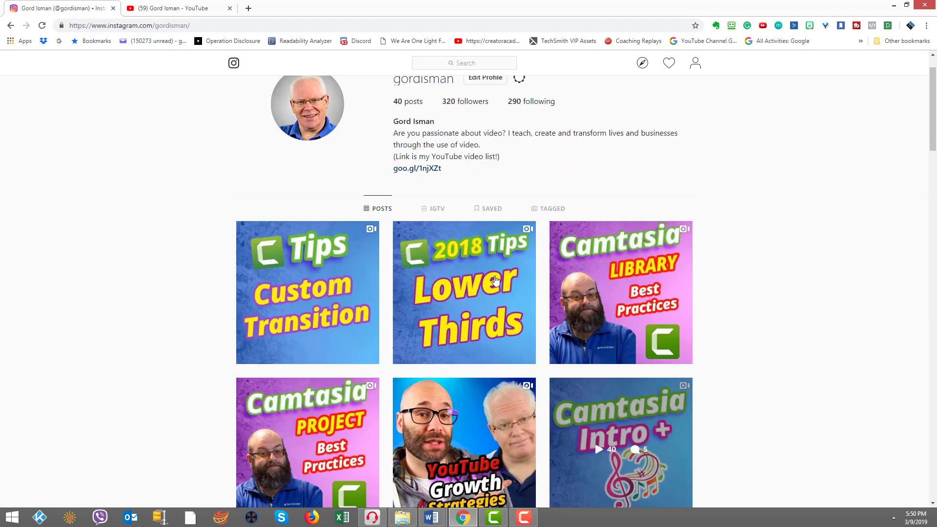
{"action": "scroll", "coordinate": [724, 239], "scroll_direction": "down", "scroll_amount": 2}
{"action": "scroll", "coordinate": [724, 239], "scroll_direction": "down", "scroll_amount": 1}
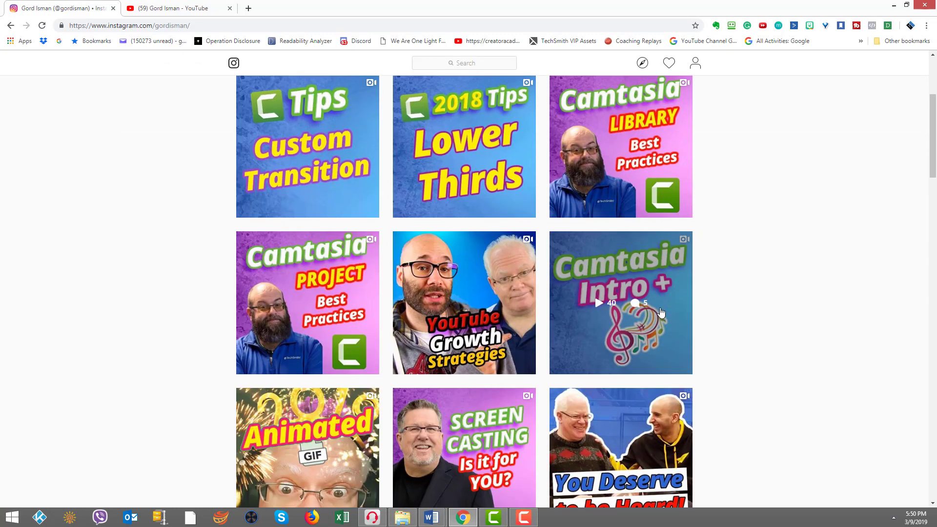
{"action": "left_click", "coordinate": [597, 308]}
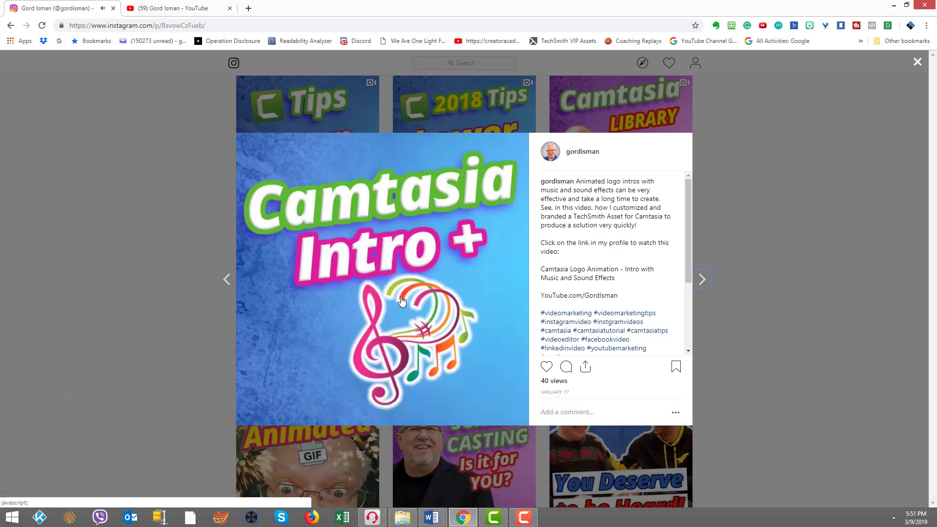
Step: Play, pause and resume the 'Make an Intro Bumper with Music & Sound Fx' video
{"action": "left_click", "coordinate": [423, 311]}
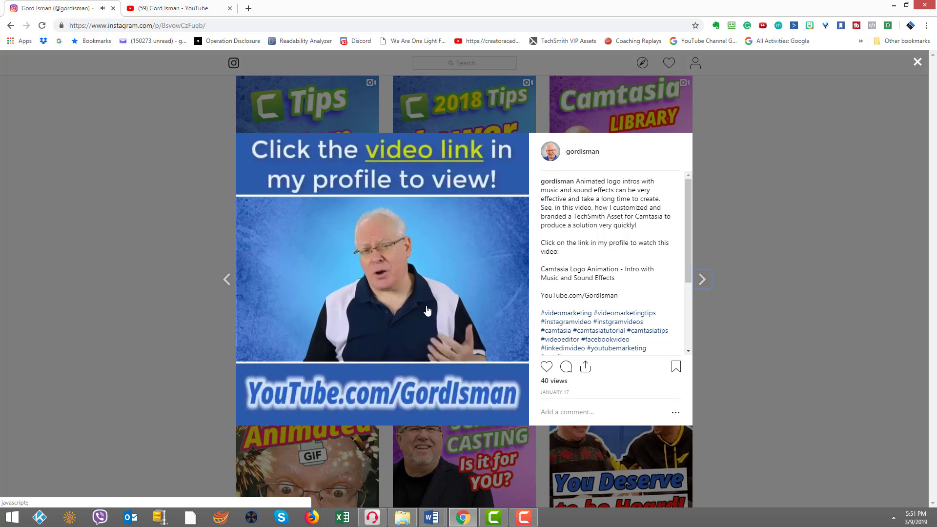
{"action": "left_click", "coordinate": [427, 310]}
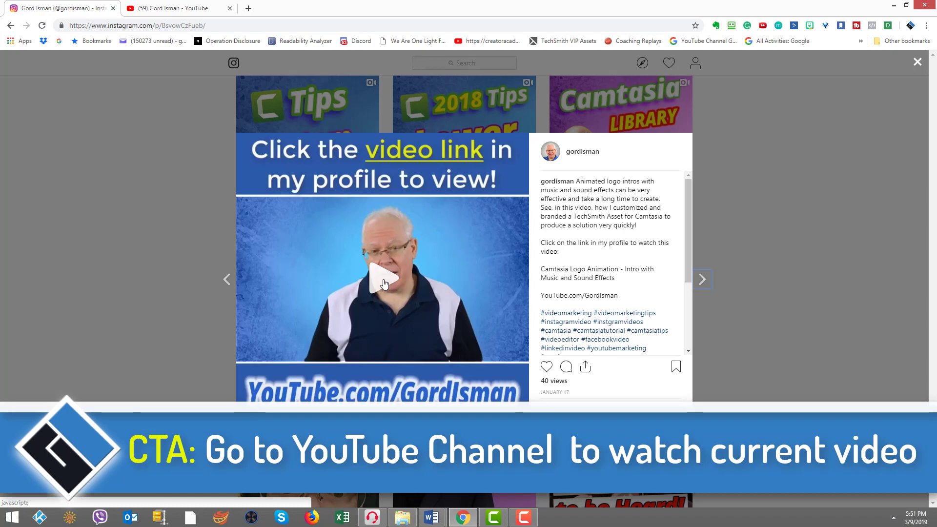
{"action": "left_click", "coordinate": [383, 281]}
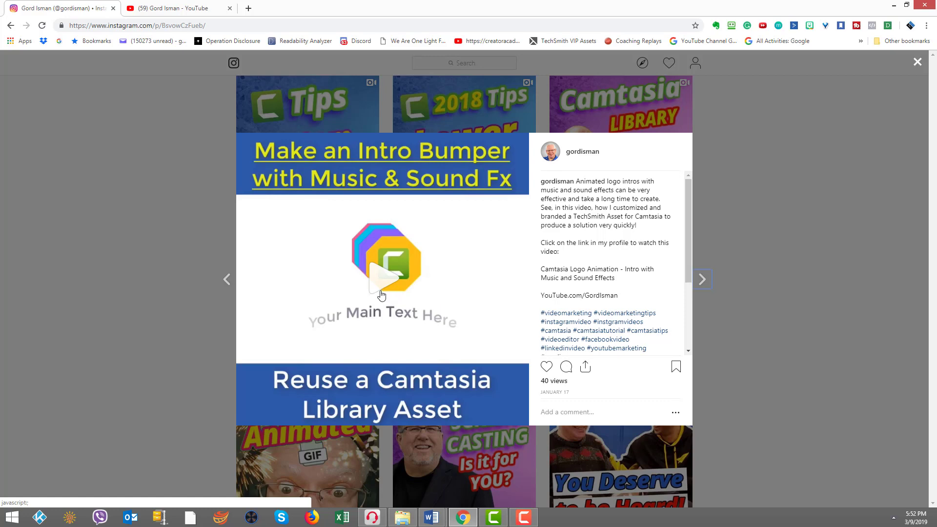
Step: Close the current post and open the YouTube Growth Strategies post further down the grid
{"action": "left_click", "coordinate": [735, 204]}
{"action": "scroll", "coordinate": [595, 295], "scroll_direction": "down", "scroll_amount": 3}
{"action": "scroll", "coordinate": [595, 295], "scroll_direction": "down", "scroll_amount": 6}
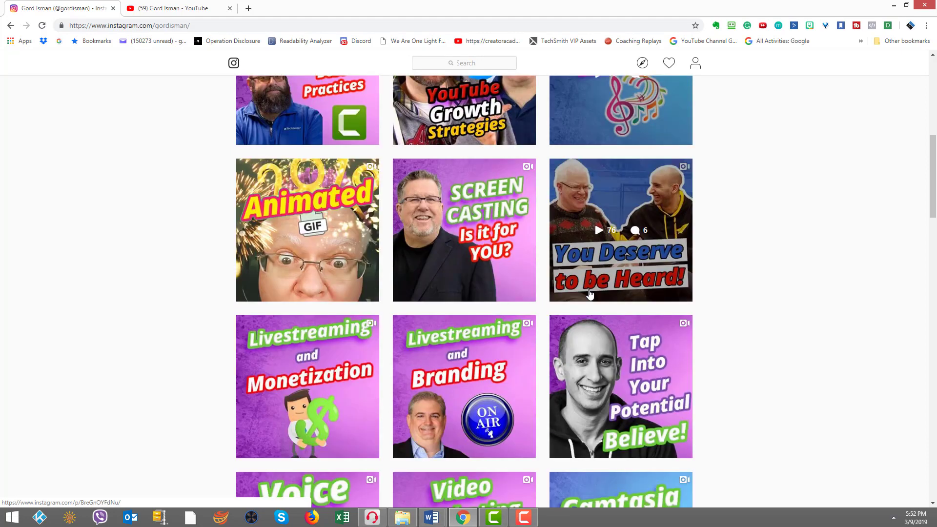
{"action": "scroll", "coordinate": [538, 281], "scroll_direction": "down", "scroll_amount": 5}
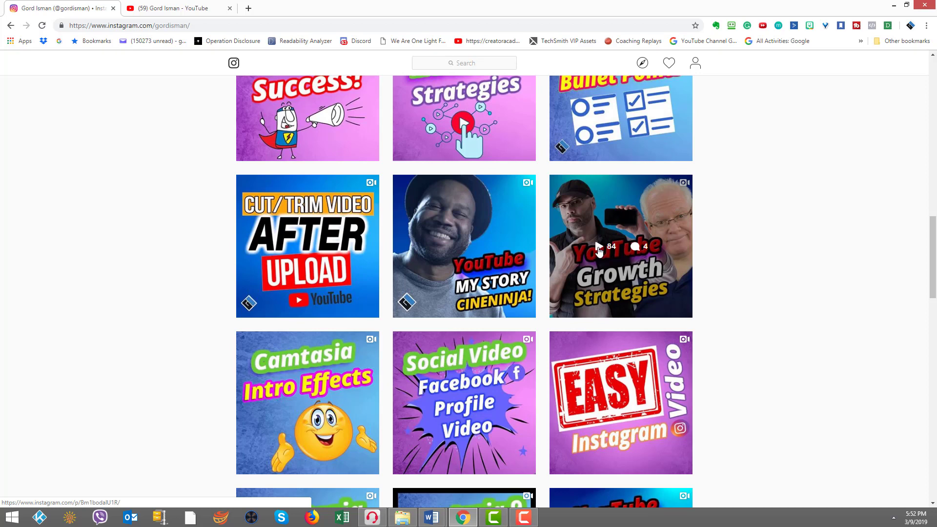
{"action": "left_click", "coordinate": [599, 251]}
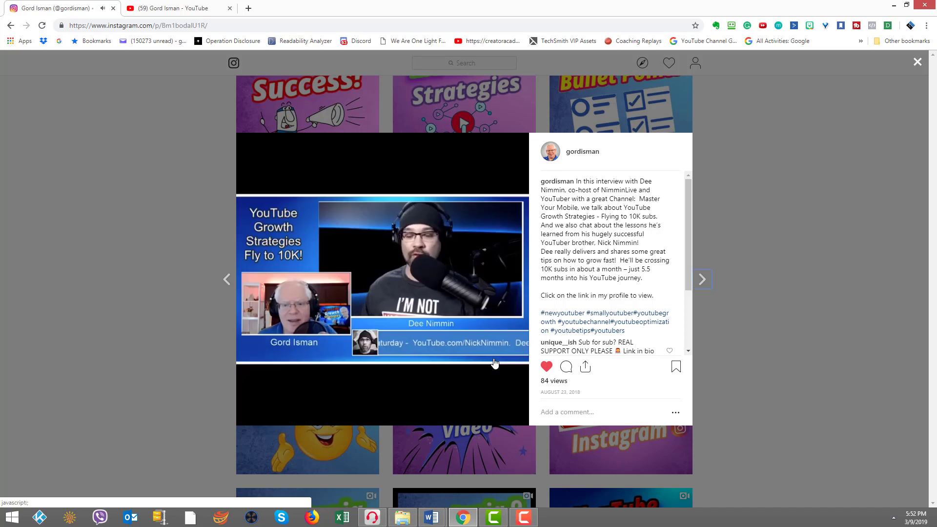
Step: Pause and resume the 'YouTube Growth Strategies Fly to 10K!' interview video twice
{"action": "left_click", "coordinate": [458, 340]}
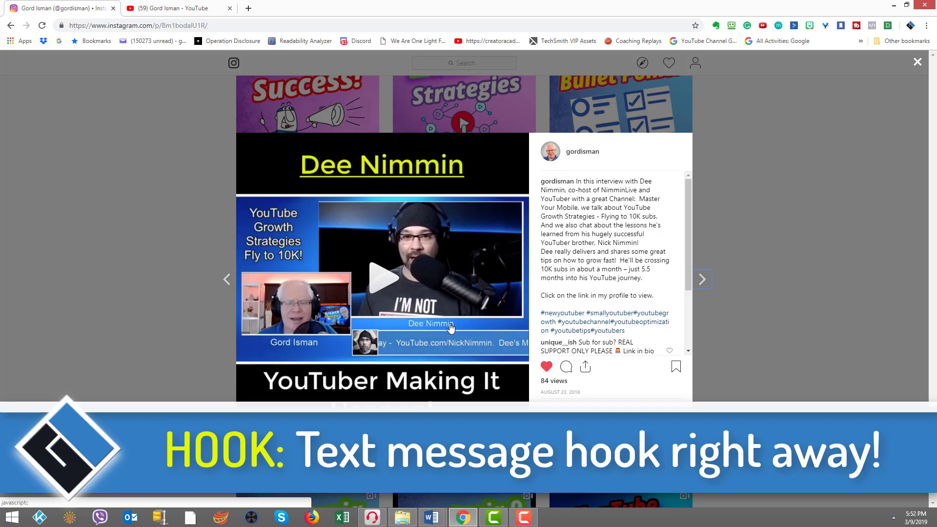
{"action": "left_click", "coordinate": [383, 282]}
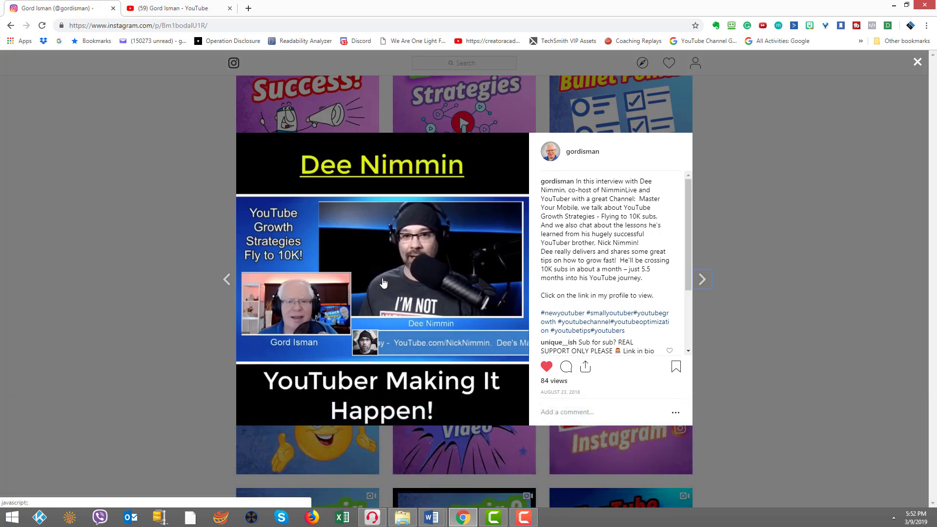
{"action": "left_click", "coordinate": [461, 311]}
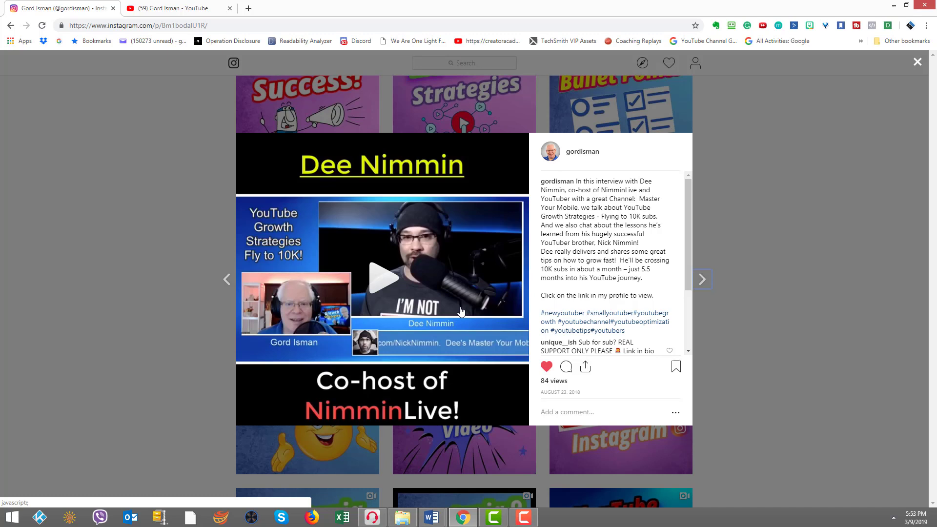
{"action": "left_click", "coordinate": [404, 286]}
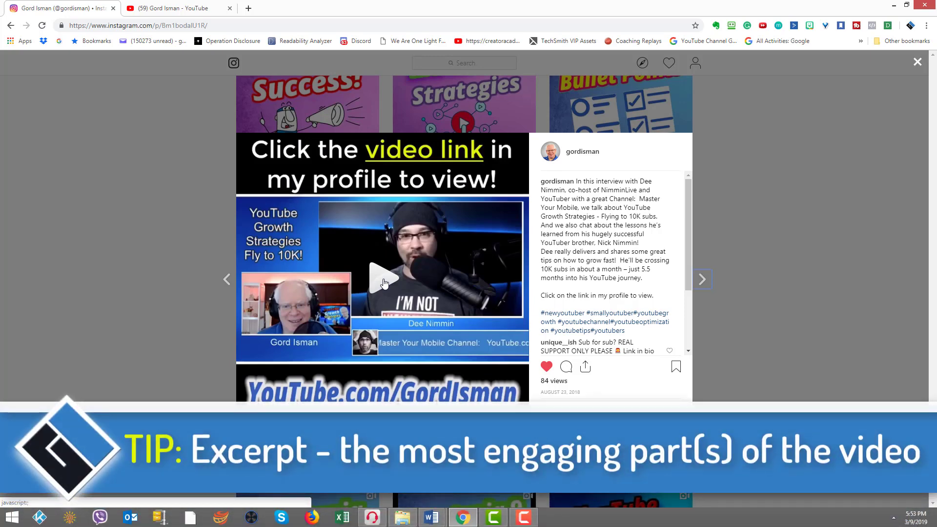
{"action": "left_click", "coordinate": [384, 282]}
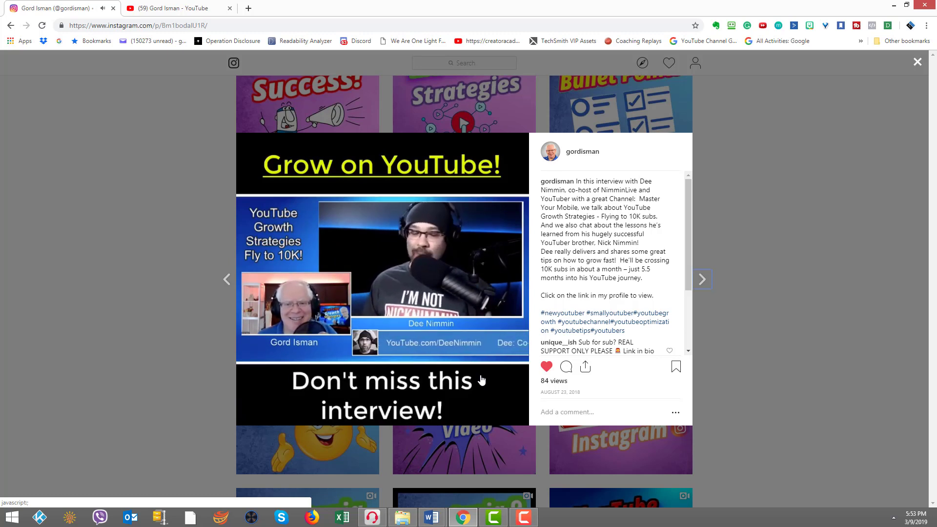
{"action": "left_click", "coordinate": [466, 327]}
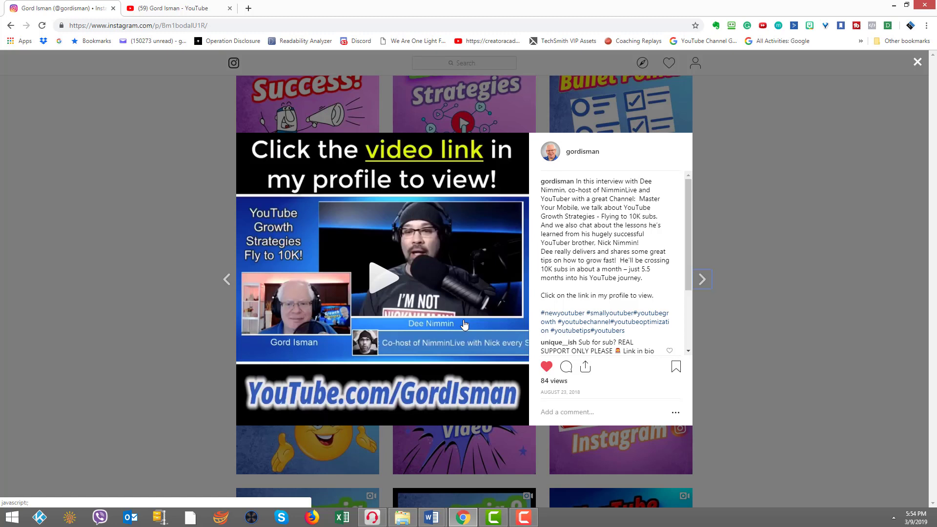
{"action": "left_click", "coordinate": [464, 325]}
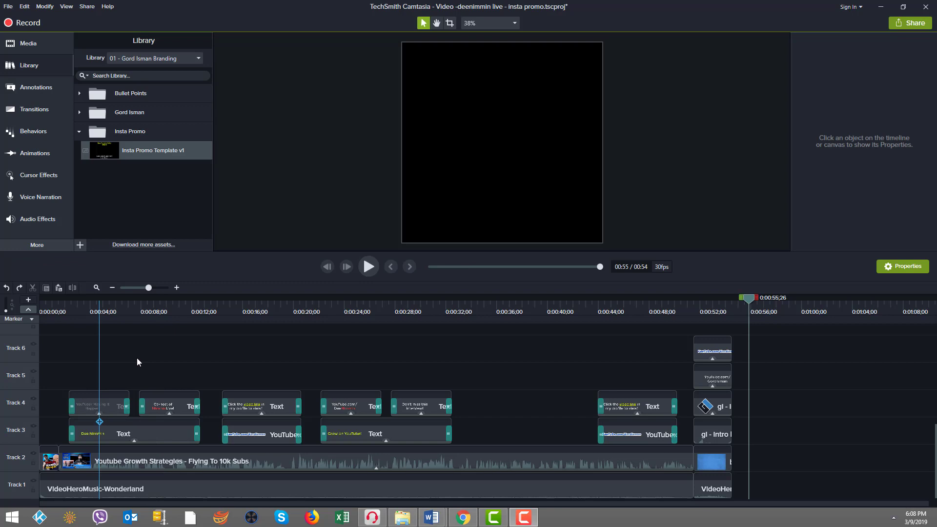
Step: Scrub the 'insta promo' timeline from the start to preview around the 8-second mark
{"action": "left_click", "coordinate": [51, 305]}
{"action": "left_click_drag", "start_coordinate": [50, 303], "coordinate": [755, 364]}
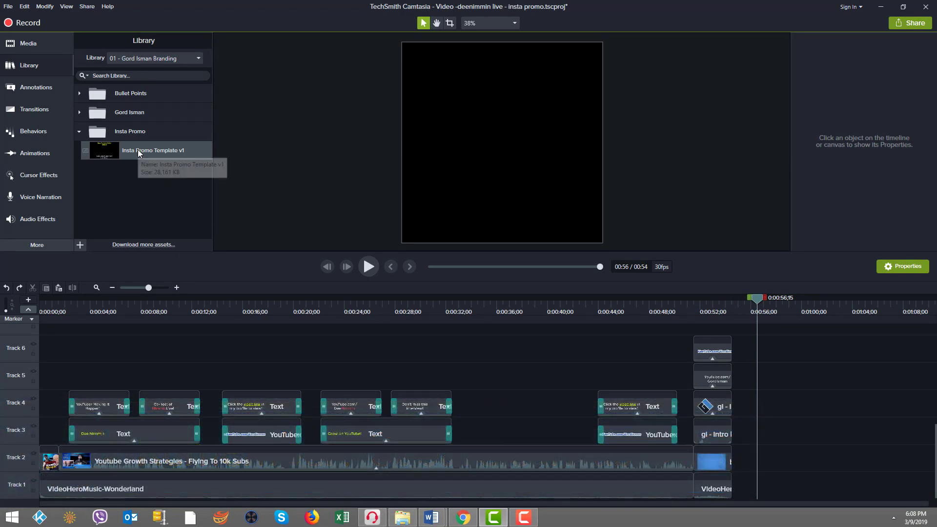
Step: Add the Insta Promo Template v1 library asset to the timeline at the playhead
{"action": "left_click", "coordinate": [79, 133]}
{"action": "left_click", "coordinate": [80, 132]}
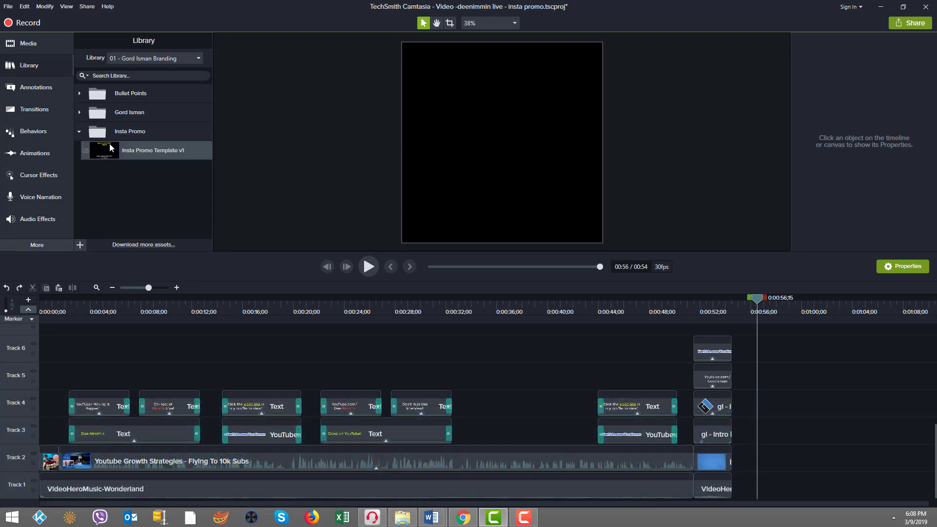
{"action": "right_click", "coordinate": [145, 152]}
{"action": "left_click", "coordinate": [190, 157]}
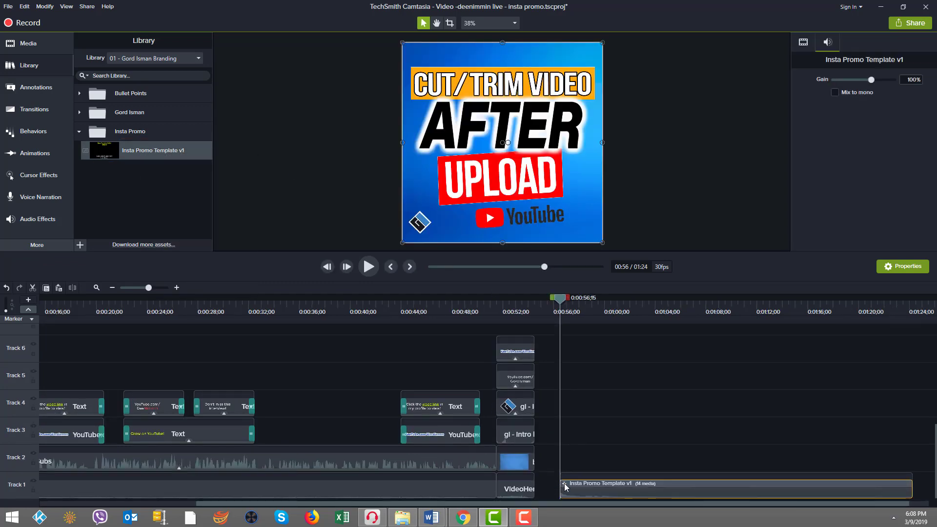
Step: Ungroup the template clip and scrub through the new section after 0:56
{"action": "right_click", "coordinate": [567, 482]}
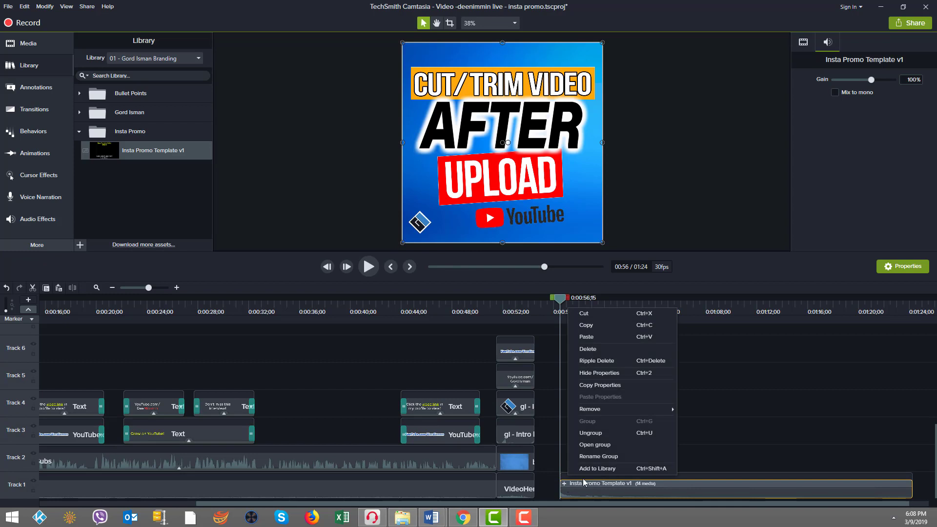
{"action": "left_click", "coordinate": [589, 433]}
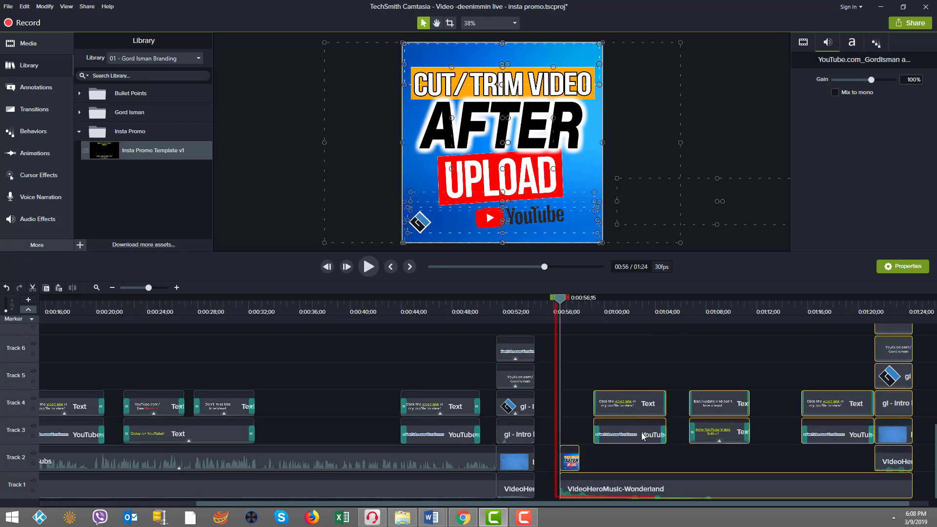
{"action": "left_click", "coordinate": [272, 361]}
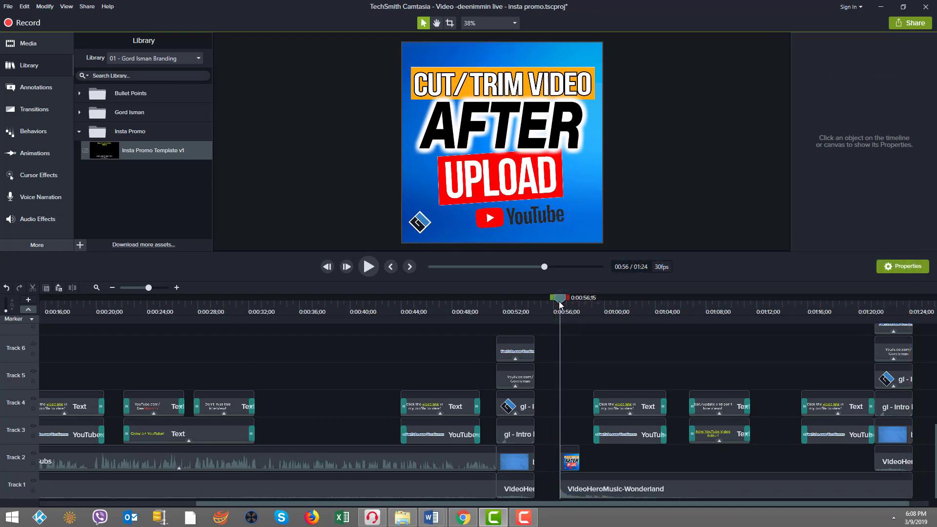
{"action": "left_click_drag", "start_coordinate": [560, 305], "coordinate": [798, 302]}
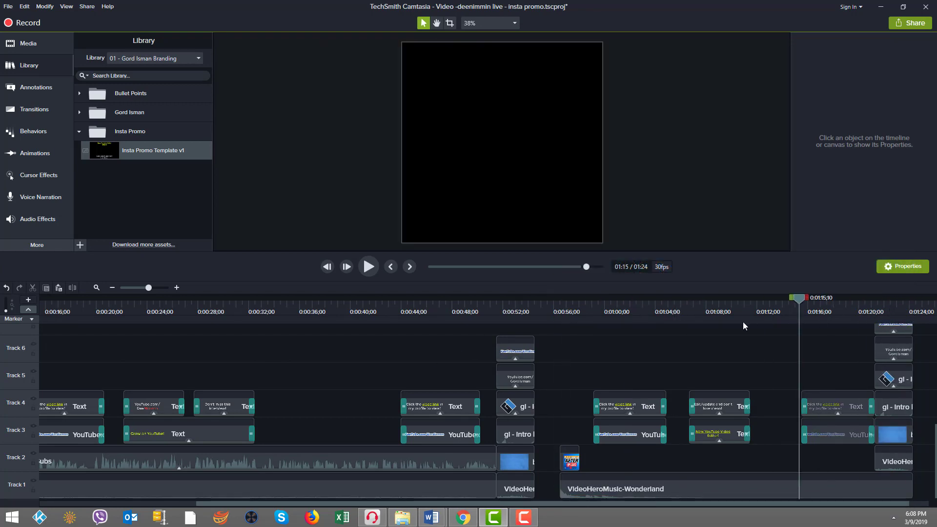
{"action": "left_click_drag", "start_coordinate": [743, 322], "coordinate": [219, 332]}
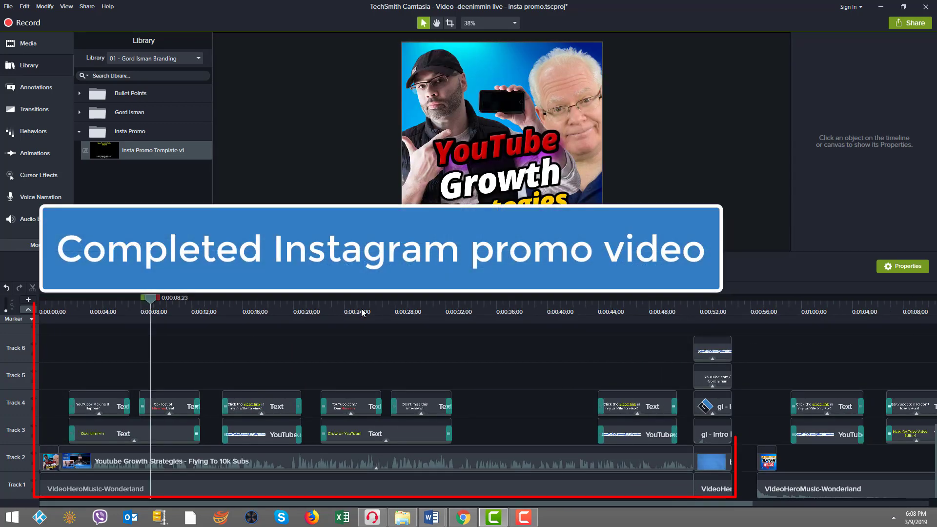
{"action": "left_click_drag", "start_coordinate": [363, 312], "coordinate": [722, 341]}
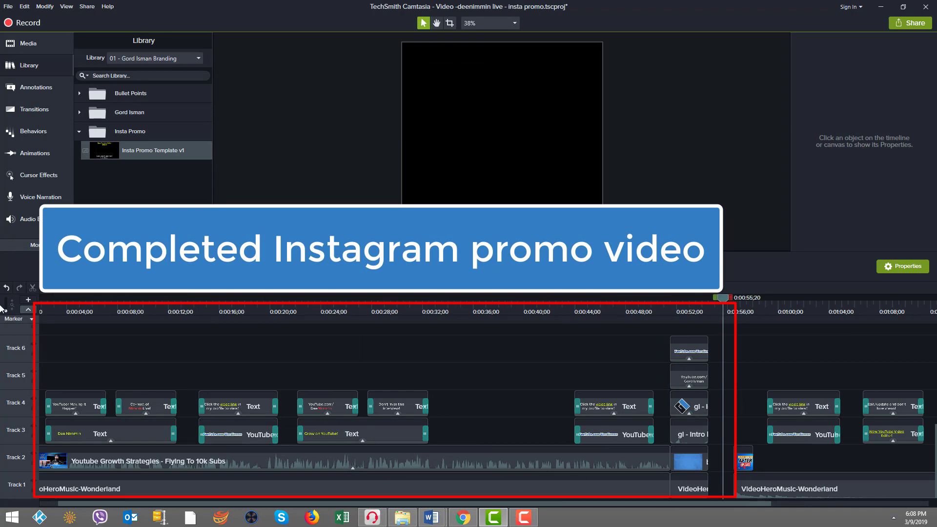
Step: Select the missing thumbnail background clip on Track 2 at 0:57 and choose to relink it
{"action": "left_click", "coordinate": [733, 308]}
{"action": "left_click", "coordinate": [740, 449]}
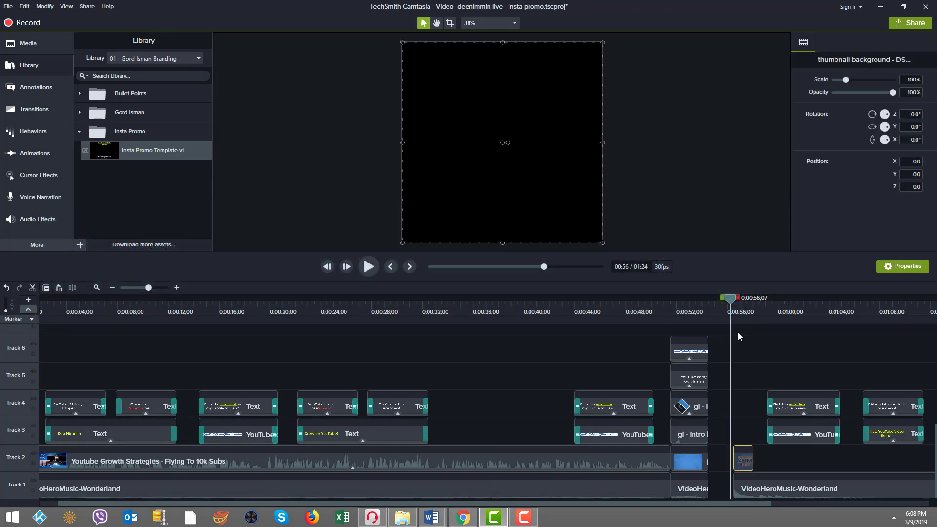
{"action": "left_click_drag", "start_coordinate": [731, 302], "coordinate": [742, 303]}
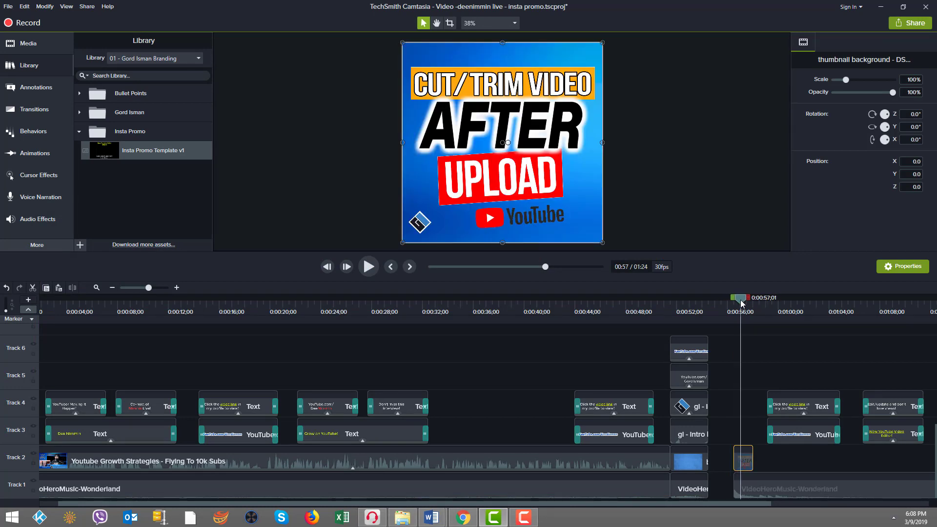
{"action": "right_click", "coordinate": [745, 463]}
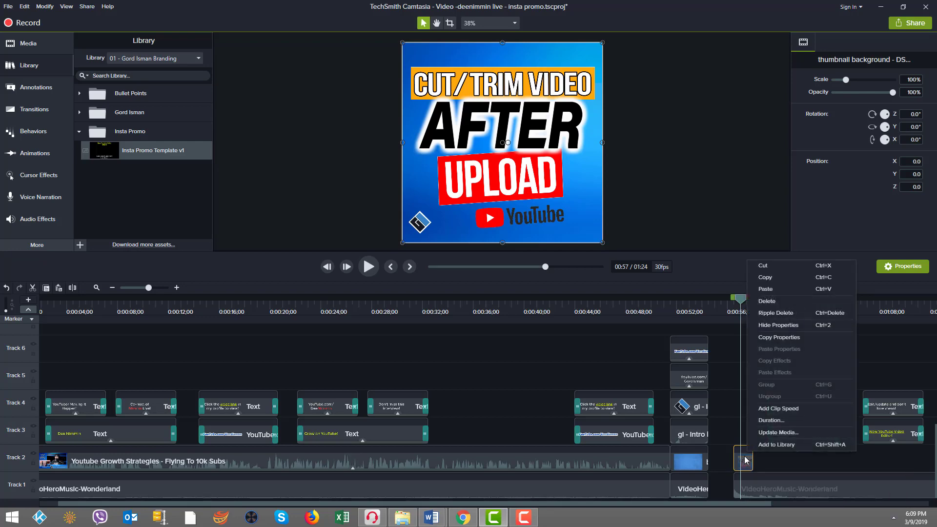
{"action": "left_click", "coordinate": [772, 431]}
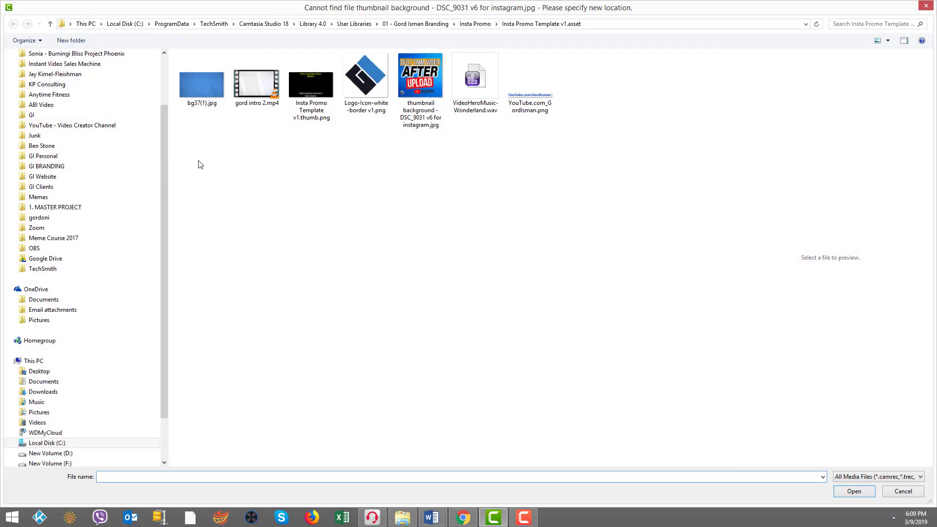
Step: Browse to 1. MASTER PROJECT > Graphics and relink the YouTube Growth Strategies thumbnail
{"action": "left_click", "coordinate": [80, 125]}
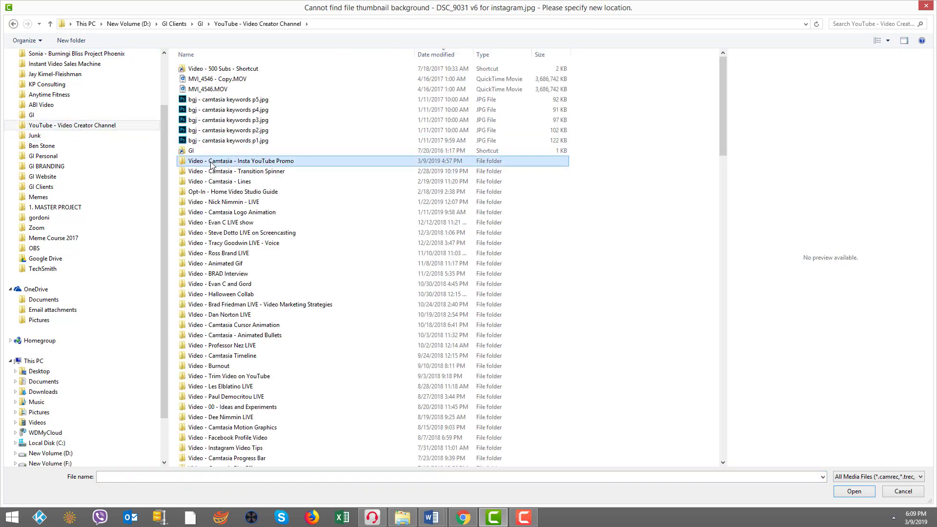
{"action": "double_click", "coordinate": [204, 160]}
{"action": "double_click", "coordinate": [190, 69]}
{"action": "double_click", "coordinate": [195, 89]}
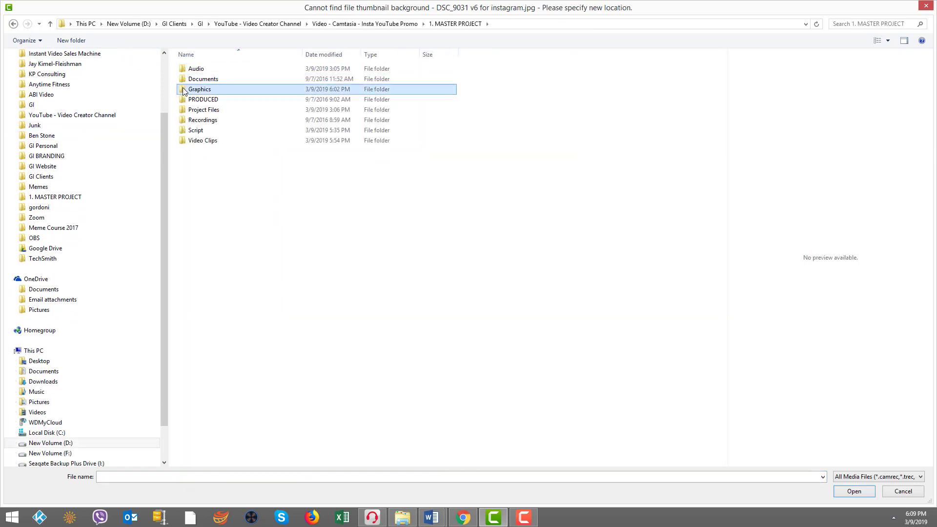
{"action": "left_click", "coordinate": [202, 85]}
{"action": "left_click", "coordinate": [858, 485]}
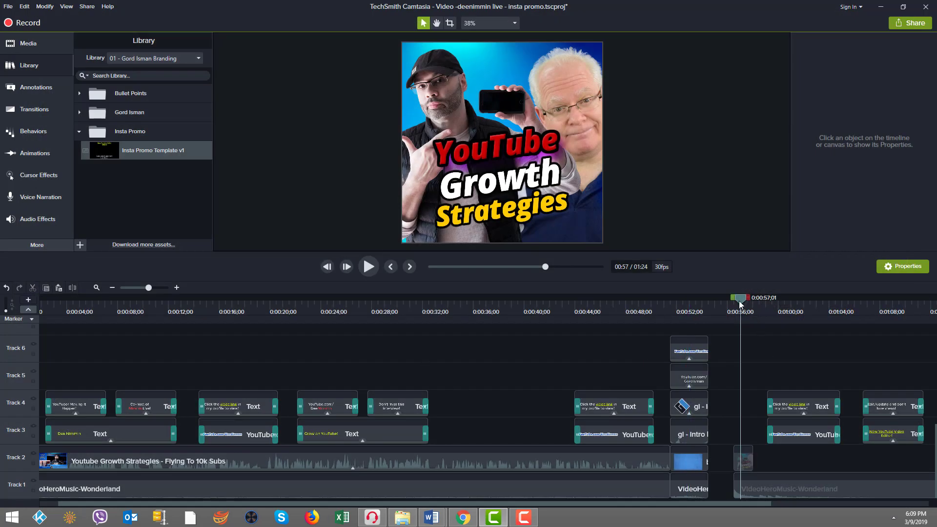
Step: Make Track 1 taller and select the second VideoHeroMusic-Wonderland music clip
{"action": "mouse_move", "coordinate": [740, 305]}
{"action": "left_mouse_down"}
{"action": "mouse_move", "coordinate": [748, 305]}
{"action": "mouse_move", "coordinate": [739, 304]}
{"action": "left_mouse_up"}
{"action": "left_click_drag", "start_coordinate": [15, 472], "coordinate": [98, 493]}
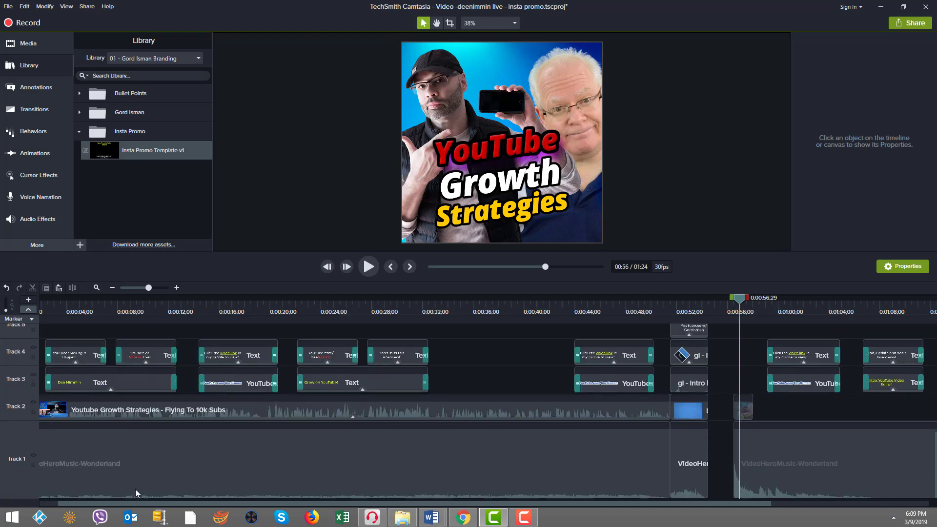
{"action": "left_click_drag", "start_coordinate": [226, 505], "coordinate": [491, 505]}
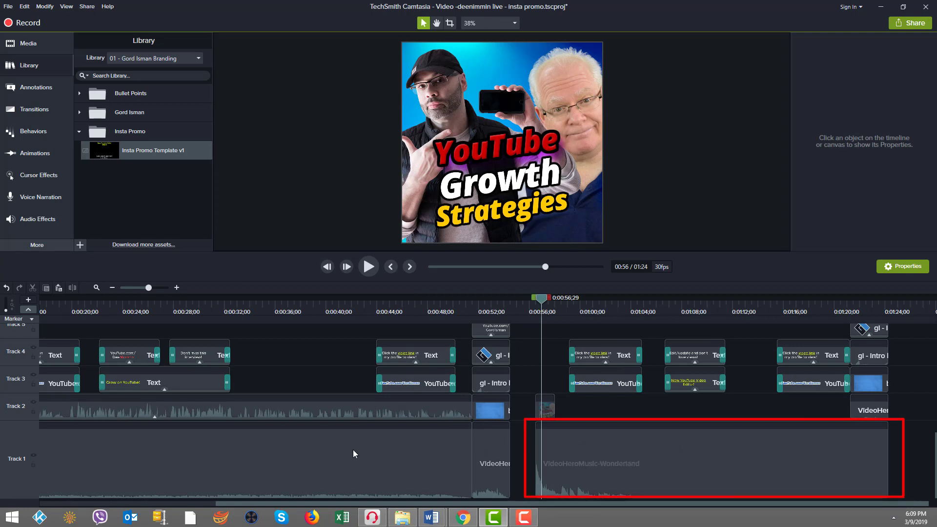
{"action": "left_click", "coordinate": [636, 470]}
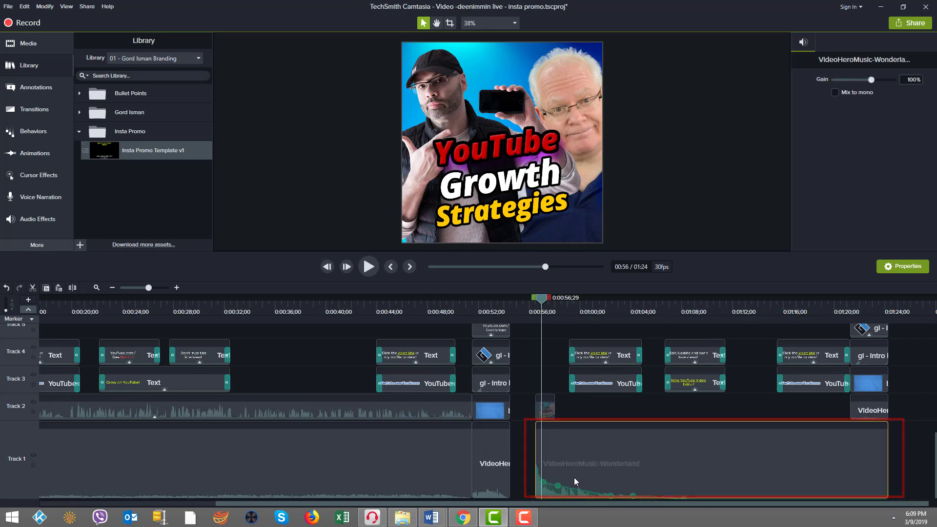
{"action": "left_click_drag", "start_coordinate": [19, 421], "coordinate": [19, 389]}
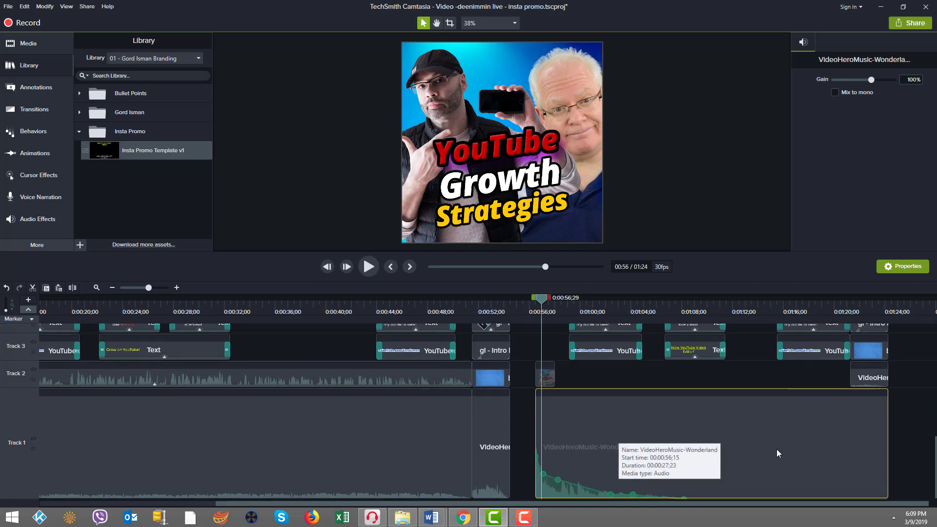
Step: Trim the music clip's end back to about 1:21, before the end card
{"action": "scroll", "coordinate": [776, 448], "scroll_direction": "up", "scroll_amount": 2}
{"action": "left_click_drag", "start_coordinate": [672, 503], "coordinate": [733, 501]}
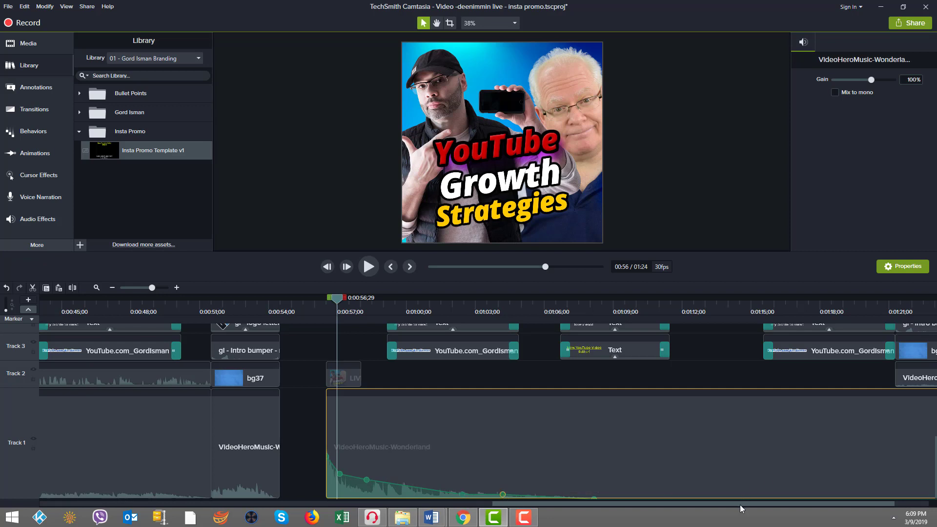
{"action": "left_click_drag", "start_coordinate": [753, 504], "coordinate": [820, 502]}
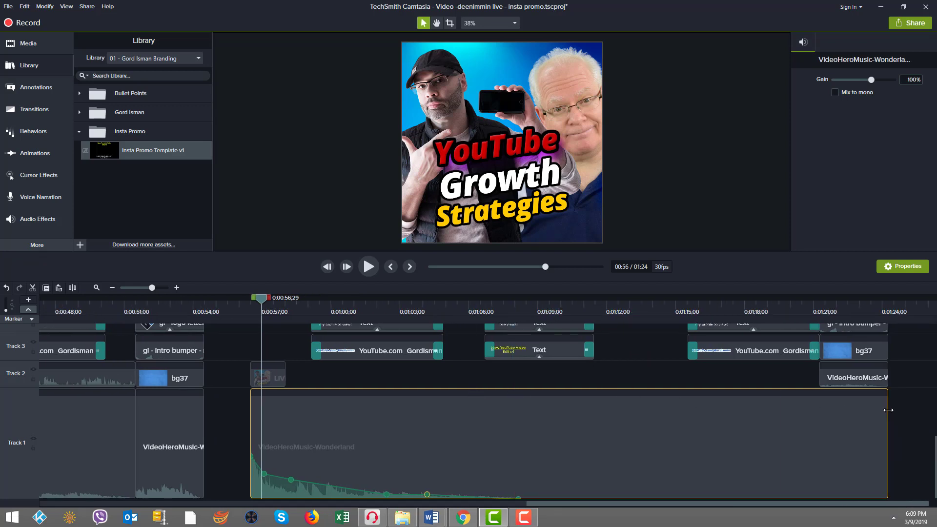
{"action": "left_click_drag", "start_coordinate": [886, 411], "coordinate": [815, 411]}
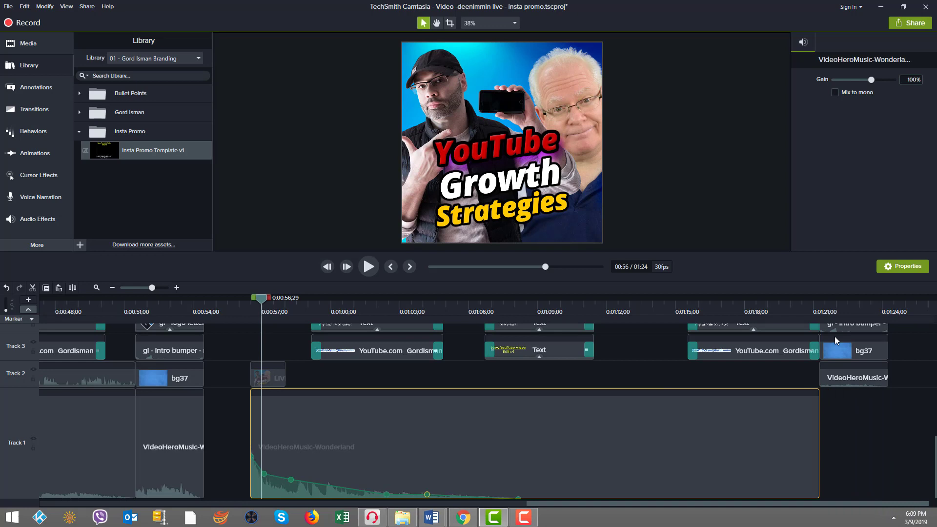
Step: Marquee-select the end-card clips at the right end and move them later on the timeline
{"action": "scroll", "coordinate": [850, 341], "scroll_direction": "up", "scroll_amount": 3}
{"action": "left_click_drag", "start_coordinate": [843, 363], "coordinate": [932, 483]}
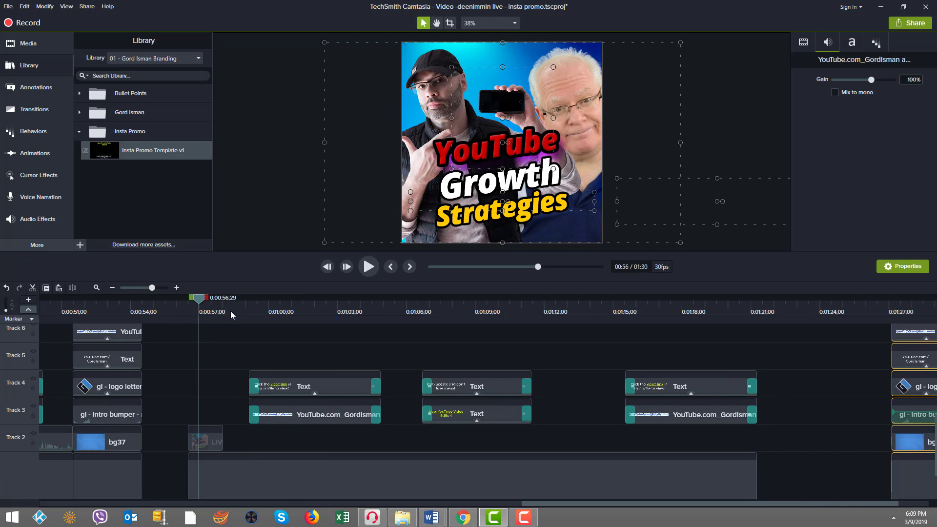
{"action": "left_click", "coordinate": [206, 311]}
{"action": "left_click", "coordinate": [245, 434]}
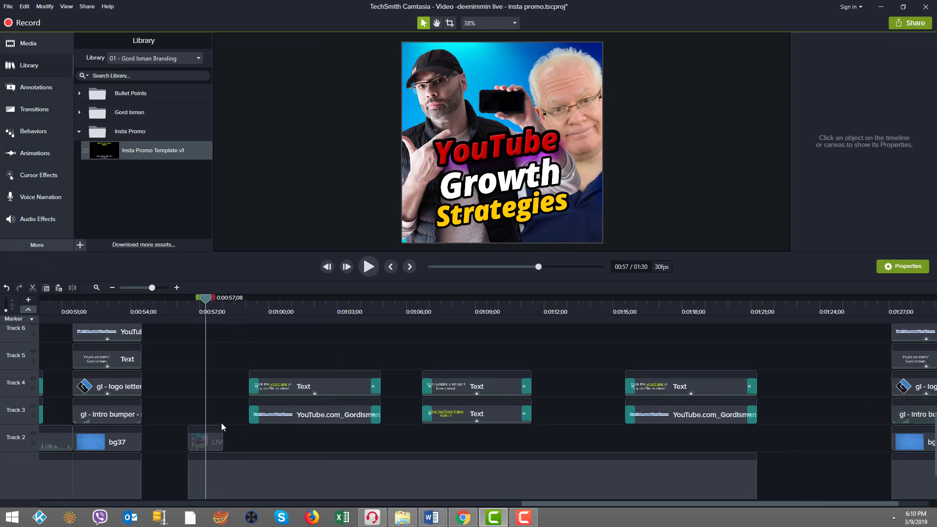
Step: Select the short LIVE clip on Track 2 and scrub through it to preview
{"action": "left_click", "coordinate": [205, 439]}
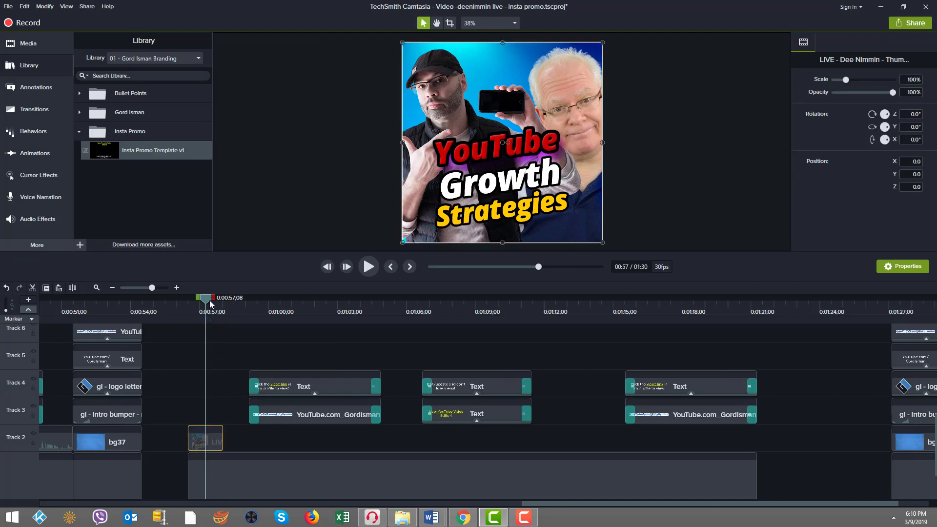
{"action": "key", "text": "ctrl+Right"}
{"action": "key", "text": "ctrl+Right"}
{"action": "key", "text": "ctrl+Right"}
{"action": "key", "text": "ctrl+Right"}
{"action": "key", "text": "ctrl+Right"}
{"action": "key", "text": "ctrl+Right"}
{"action": "key", "text": "ctrl+Right"}
{"action": "key", "text": "ctrl+Right"}
{"action": "key", "text": "ctrl+Right"}
{"action": "key", "text": "ctrl+Right"}
{"action": "key", "text": "ctrl+Right"}
{"action": "key", "text": "ctrl+Right"}
{"action": "key", "text": "ctrl+Right"}
{"action": "key", "text": "ctrl+Right"}
{"action": "key", "text": "ctrl+Right"}
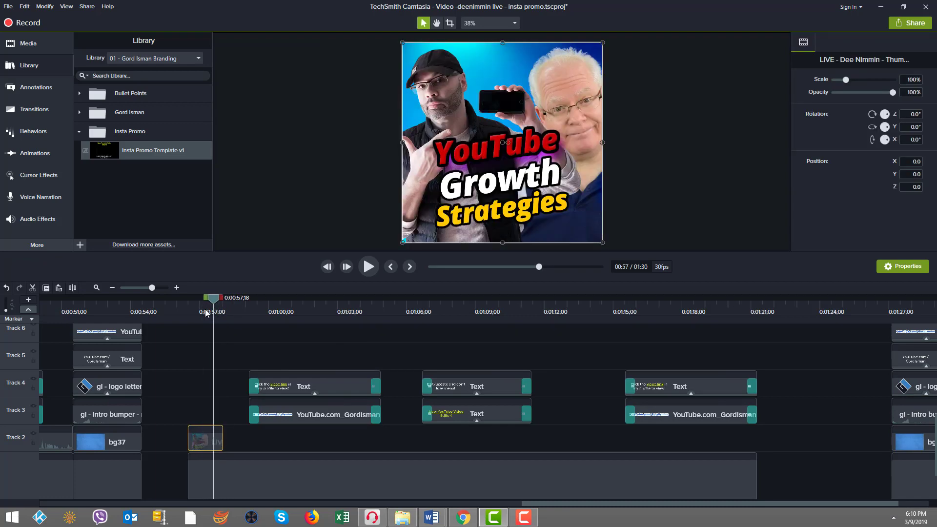
{"action": "left_click_drag", "start_coordinate": [226, 313], "coordinate": [212, 329]}
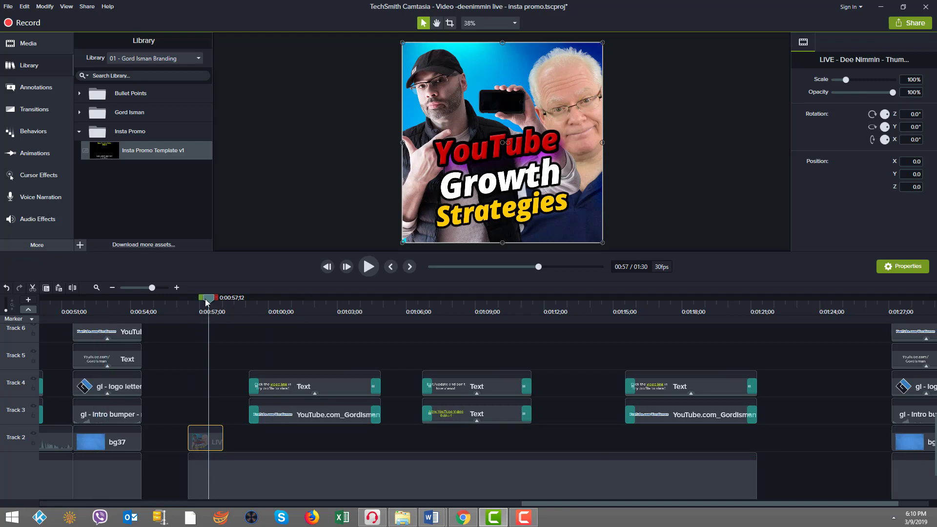
{"action": "left_click_drag", "start_coordinate": [205, 302], "coordinate": [1, 301]}
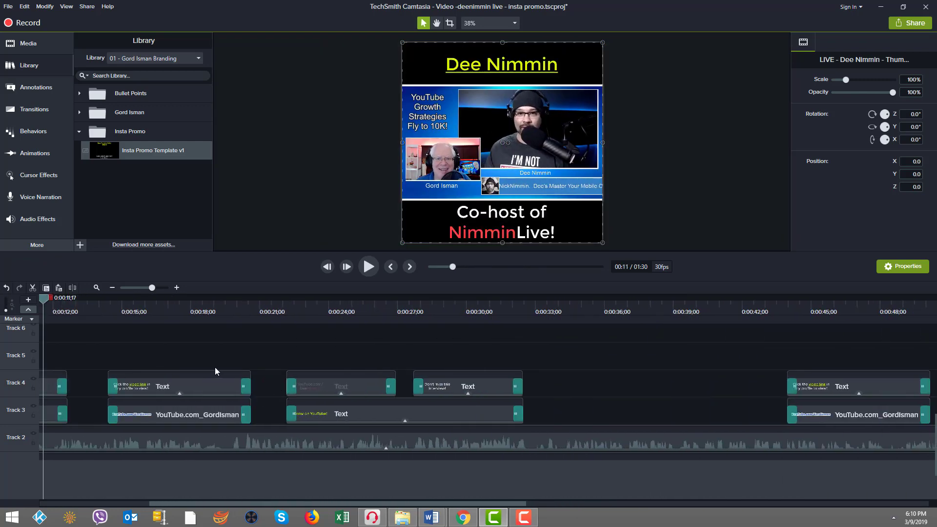
Step: Copy the YouTube Growth Strategies interview clip from Track 2
{"action": "scroll", "coordinate": [171, 358], "scroll_direction": "down", "scroll_amount": 2}
{"action": "scroll", "coordinate": [171, 358], "scroll_direction": "down", "scroll_amount": 1}
{"action": "left_click_drag", "start_coordinate": [117, 302], "coordinate": [1, 305]}
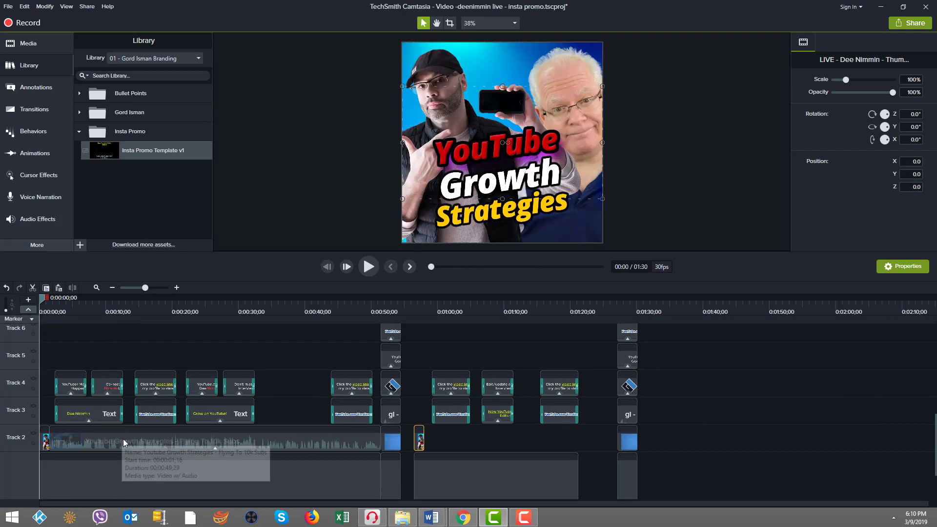
{"action": "left_click", "coordinate": [205, 448]}
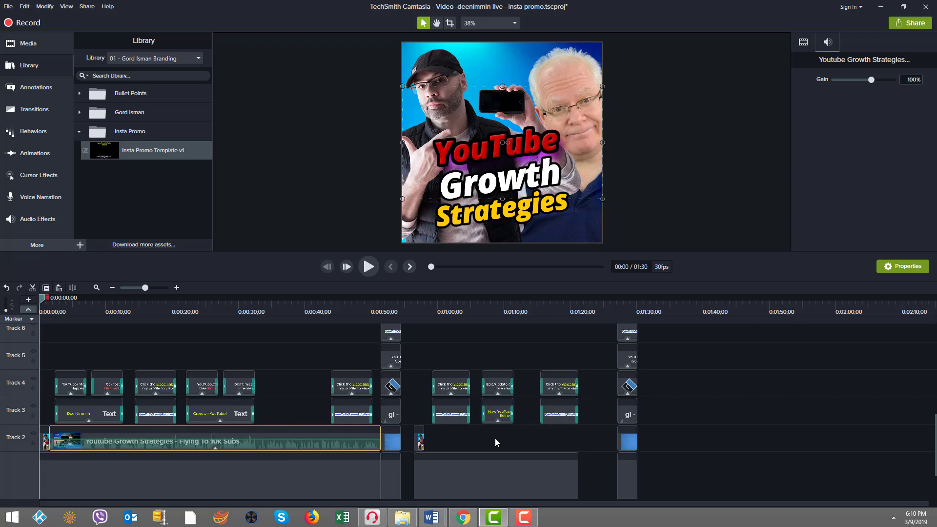
{"action": "right_click", "coordinate": [295, 442]}
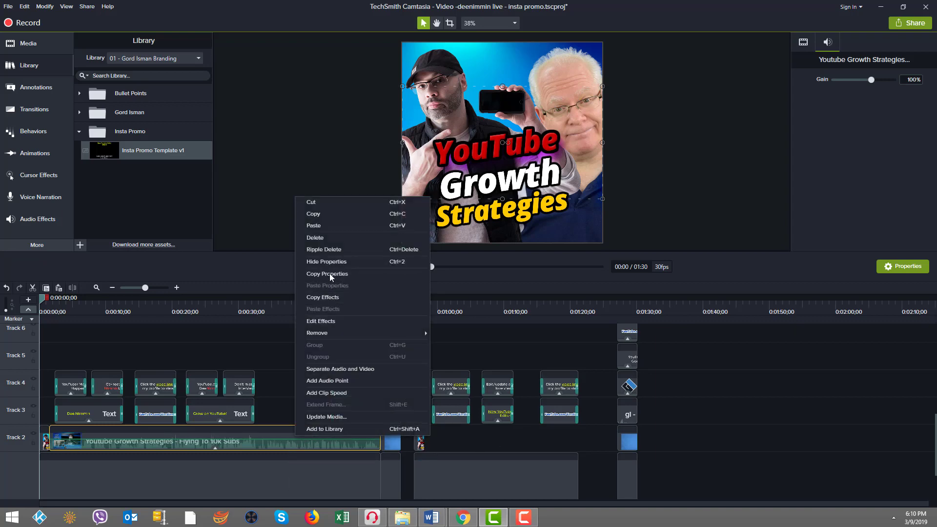
{"action": "left_click", "coordinate": [318, 214]}
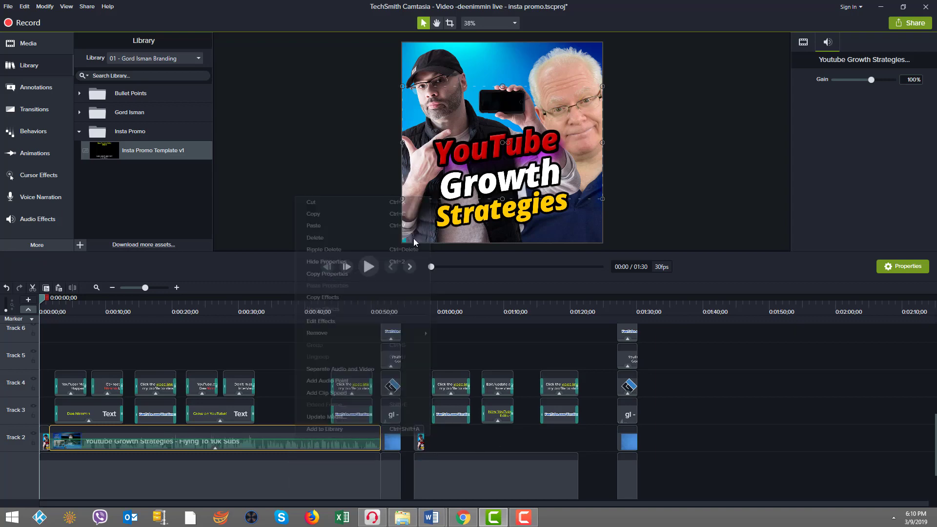
Step: Push the six end-card clips later and paste the interview copy on Track 6 at 0:58
{"action": "left_click", "coordinate": [631, 303]}
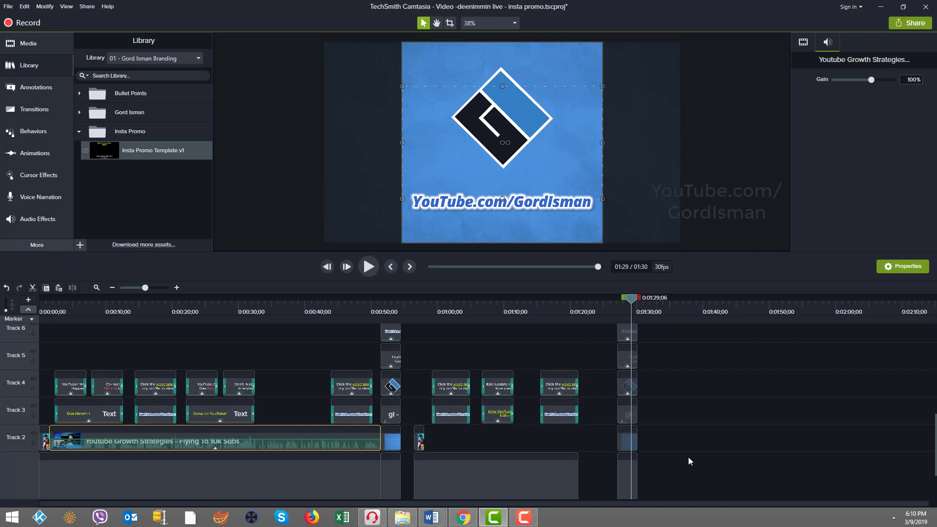
{"action": "left_click", "coordinate": [678, 408]}
{"action": "left_click_drag", "start_coordinate": [656, 328], "coordinate": [906, 476]}
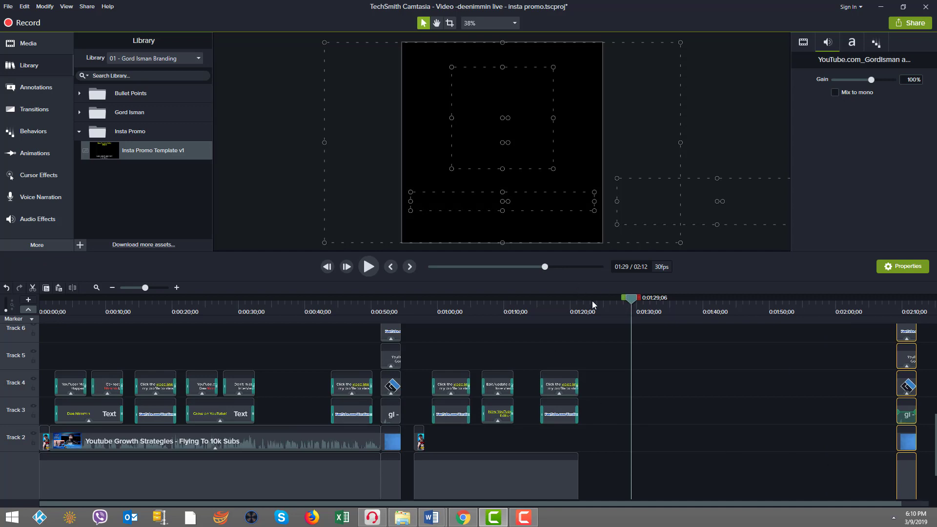
{"action": "left_click_drag", "start_coordinate": [592, 301], "coordinate": [426, 312]}
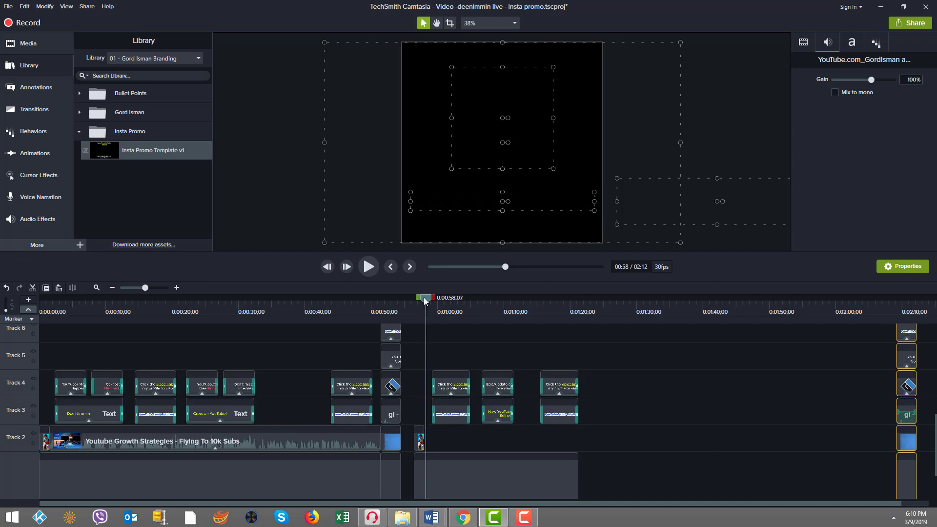
{"action": "right_click", "coordinate": [441, 331]}
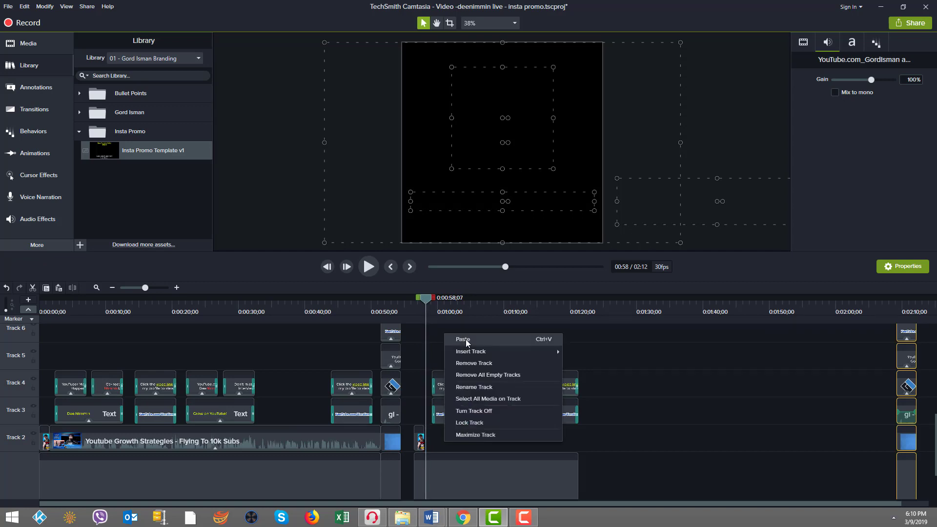
{"action": "left_click", "coordinate": [463, 339]}
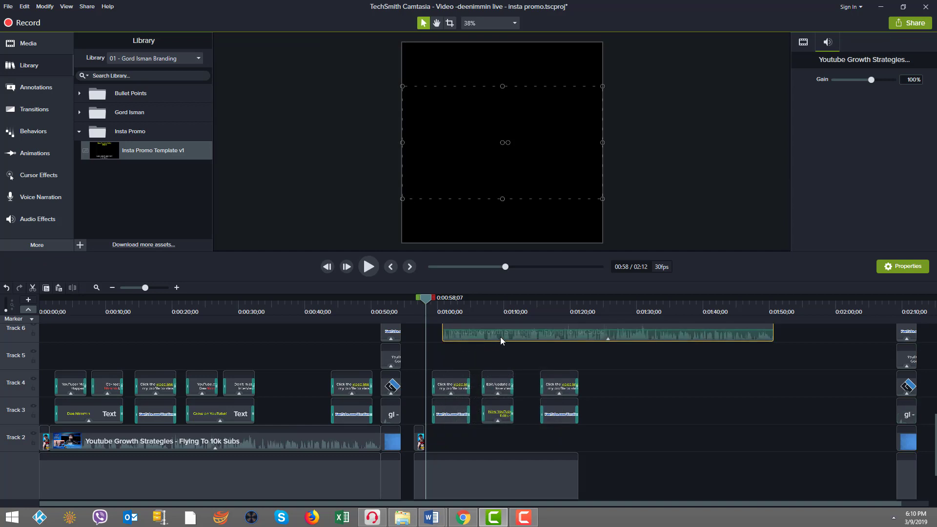
Step: Move the pasted interview clip down to Track 2 and the end cards left to about 1:49
{"action": "left_click_drag", "start_coordinate": [493, 333], "coordinate": [413, 444]}
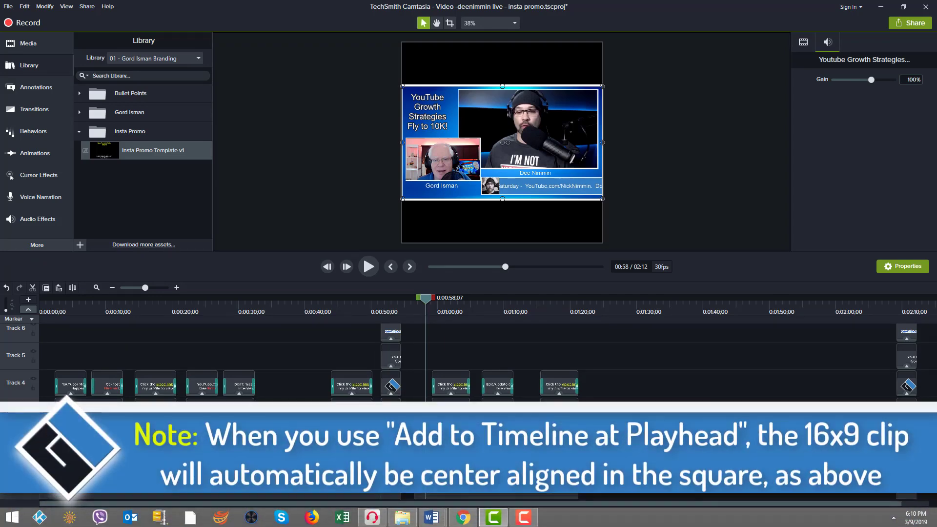
{"action": "scroll", "coordinate": [880, 348], "scroll_direction": "up", "scroll_amount": 2}
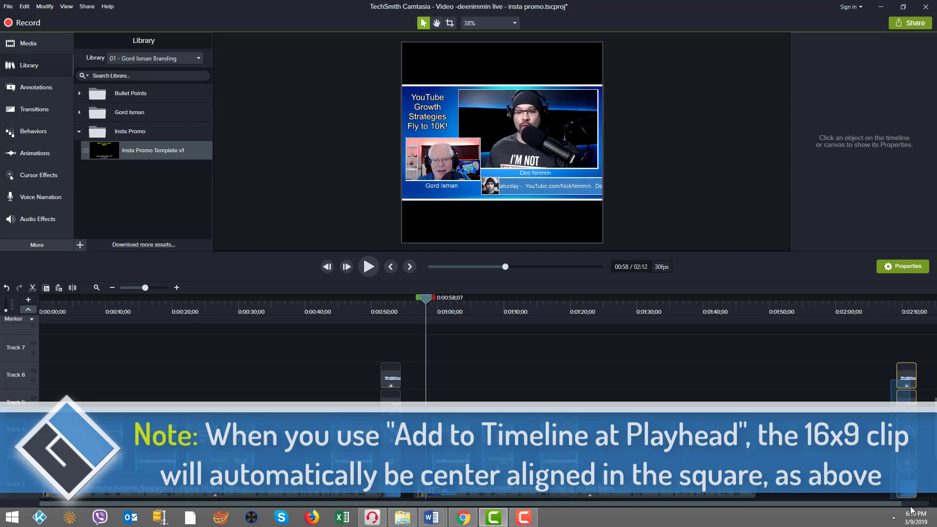
{"action": "scroll", "coordinate": [906, 484], "scroll_direction": "down", "scroll_amount": 3}
{"action": "left_click", "coordinate": [901, 473]}
{"action": "left_click_drag", "start_coordinate": [901, 473], "coordinate": [751, 476]}
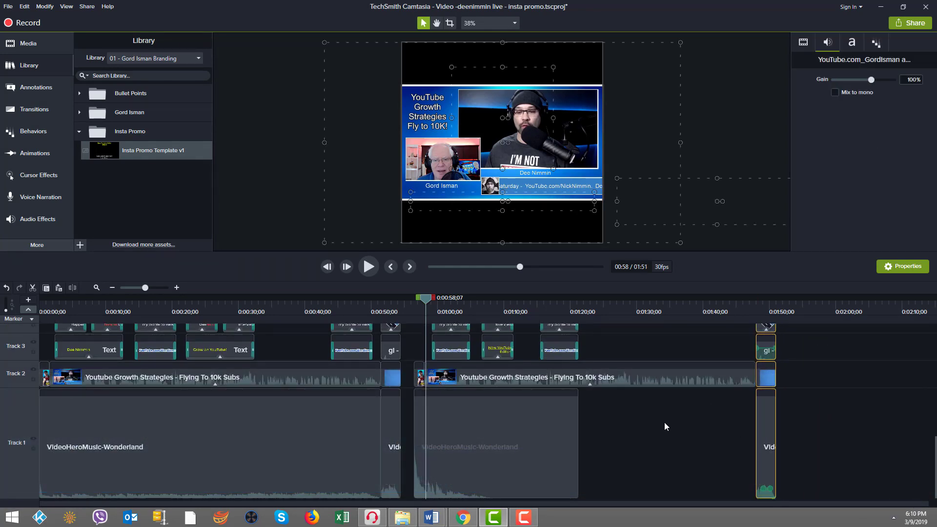
Step: Extend the second VideoHeroMusic-Wonderland clip out to about 1:45
{"action": "left_click", "coordinate": [545, 455]}
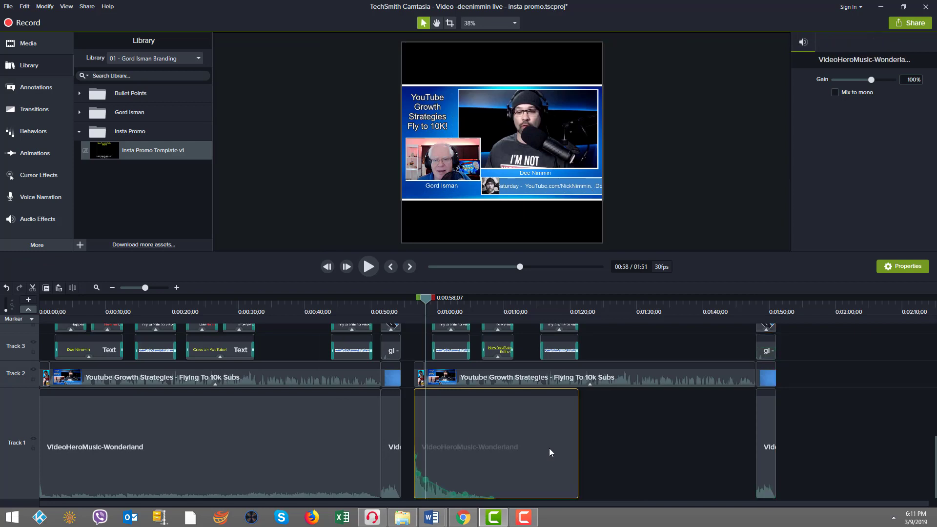
{"action": "left_click_drag", "start_coordinate": [578, 434], "coordinate": [755, 433]}
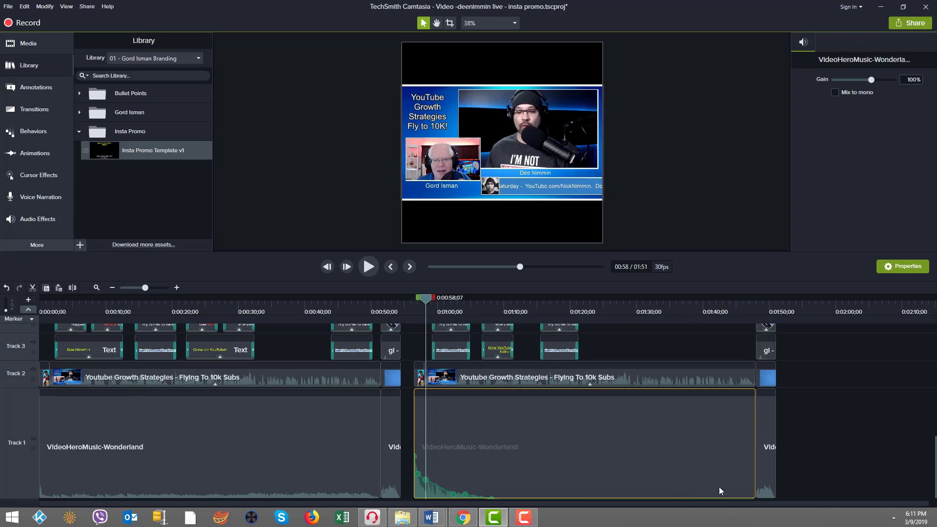
{"action": "left_click_drag", "start_coordinate": [20, 389], "coordinate": [20, 449]}
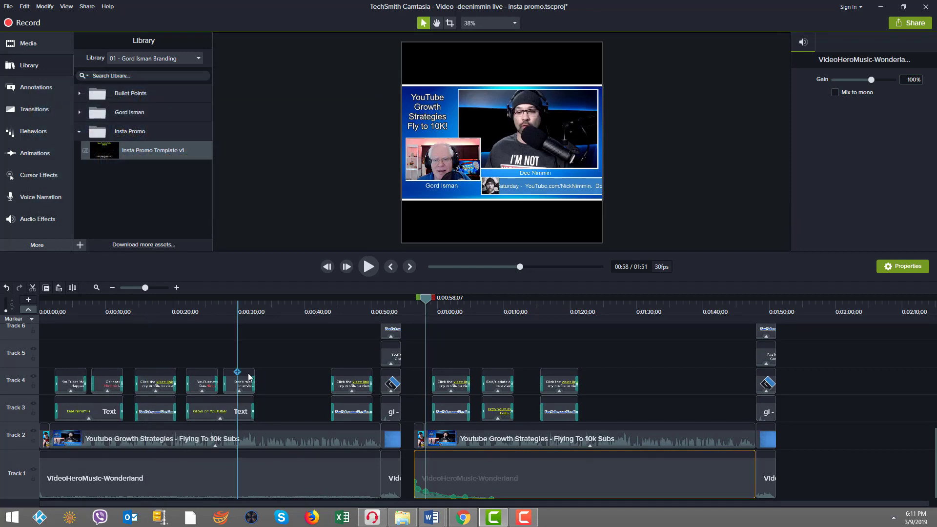
{"action": "left_click", "coordinate": [458, 307]}
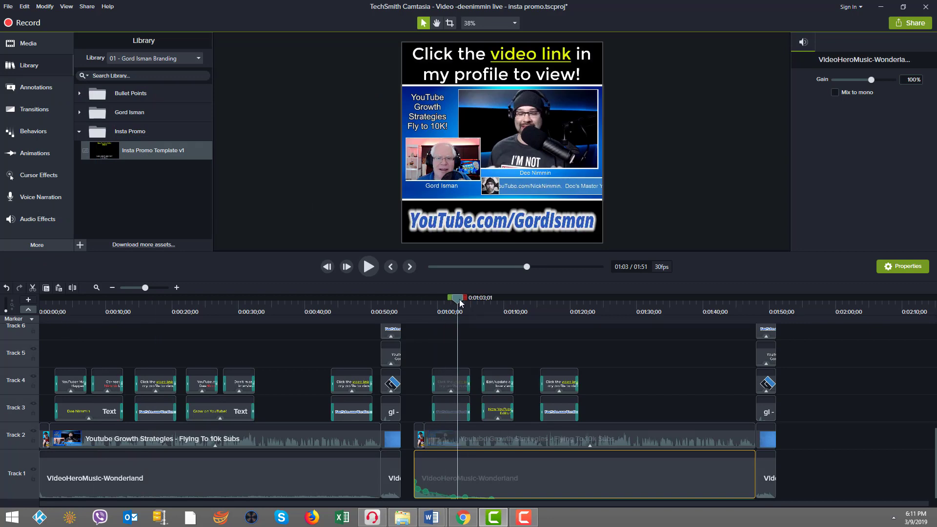
{"action": "left_click_drag", "start_coordinate": [459, 299], "coordinate": [444, 300]}
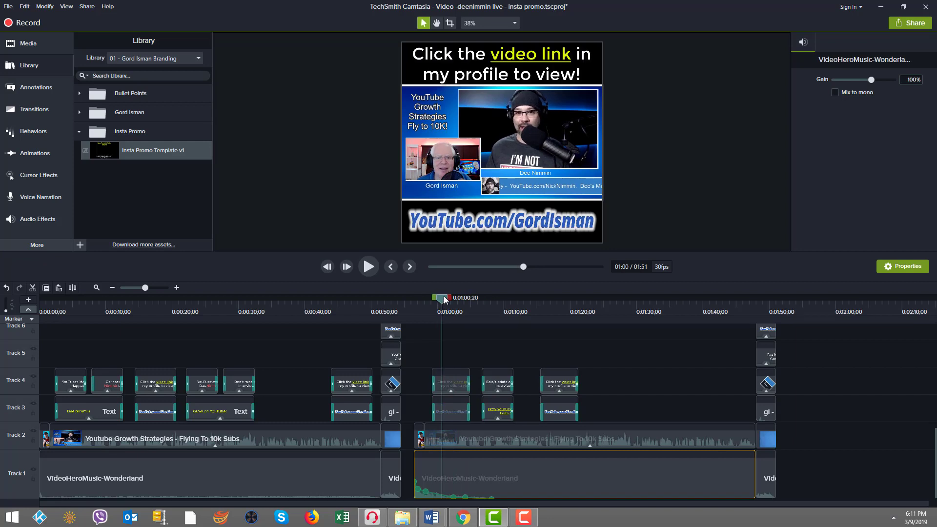
{"action": "left_click_drag", "start_coordinate": [445, 299], "coordinate": [491, 306]}
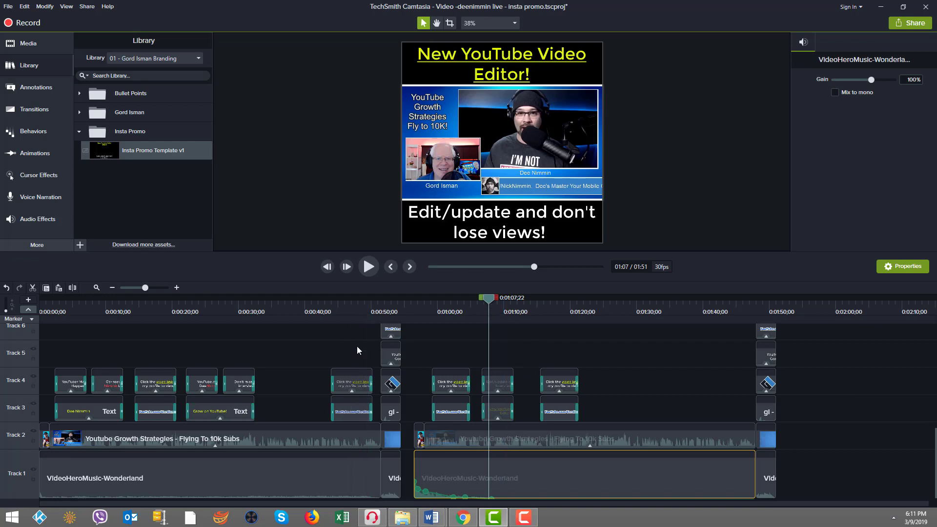
Step: Move the 'Click the video link' / 'YouTube.com/GordIsman' caption pair later to about 1:40
{"action": "left_click", "coordinate": [347, 304]}
{"action": "left_click_drag", "start_coordinate": [347, 301], "coordinate": [353, 306]}
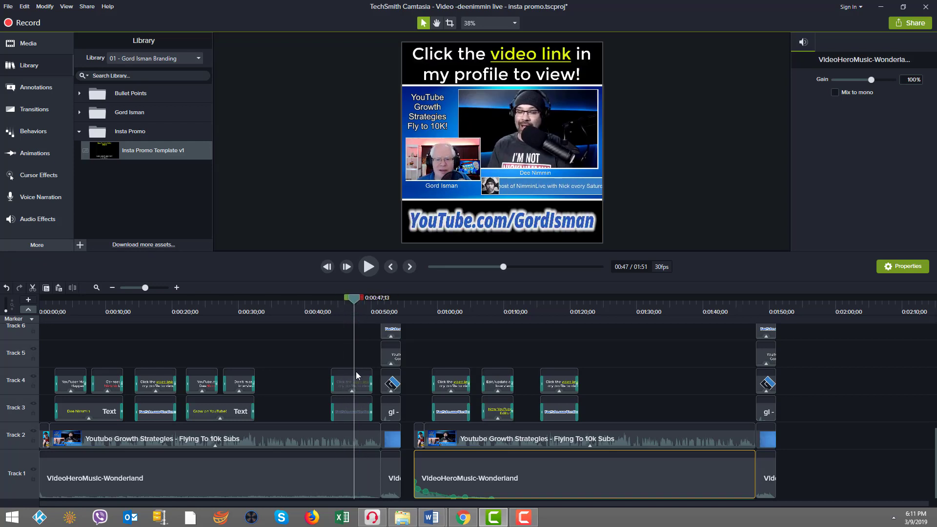
{"action": "left_click_drag", "start_coordinate": [555, 350], "coordinate": [725, 403]}
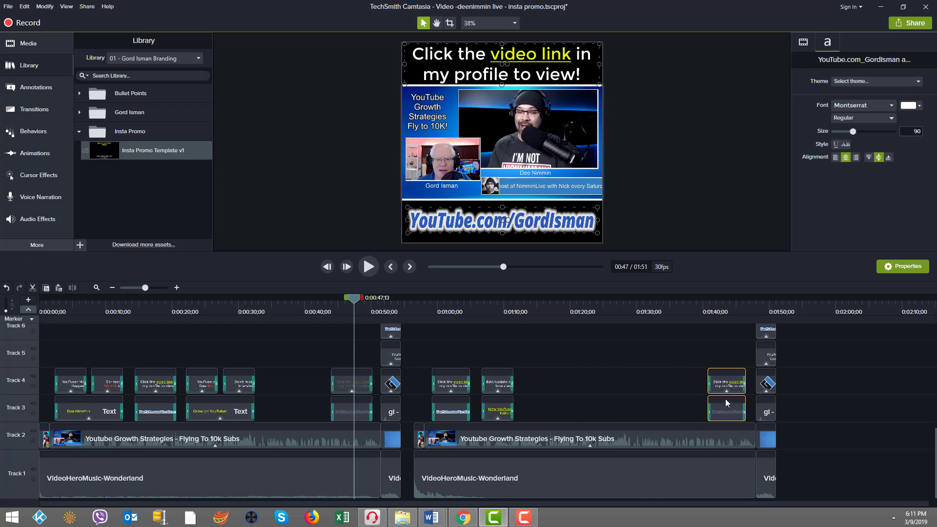
{"action": "left_click", "coordinate": [529, 359]}
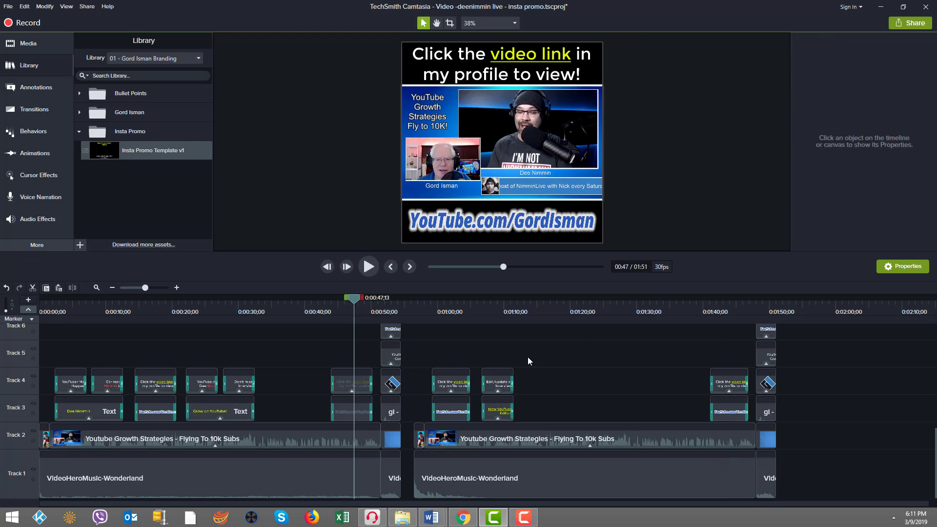
{"action": "left_click", "coordinate": [74, 306]}
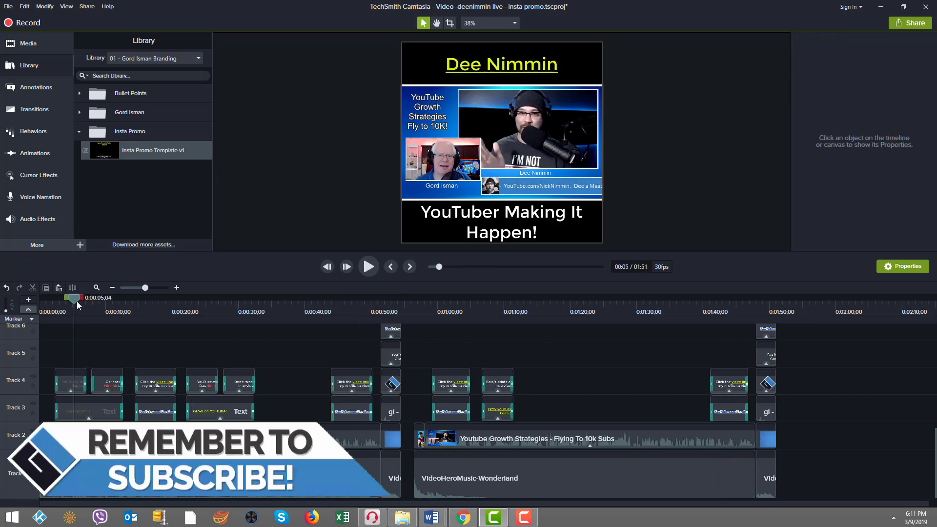
{"action": "left_click_drag", "start_coordinate": [71, 299], "coordinate": [160, 329]}
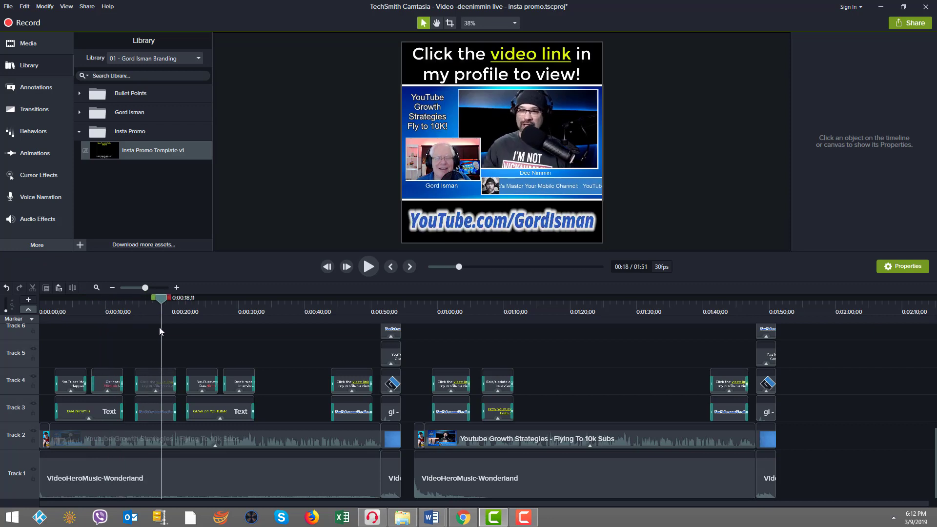
Step: Place the 'New YouTube Video Editor!' caption pair at 1:00 and the video-link pair at 1:20
{"action": "left_click", "coordinate": [454, 309]}
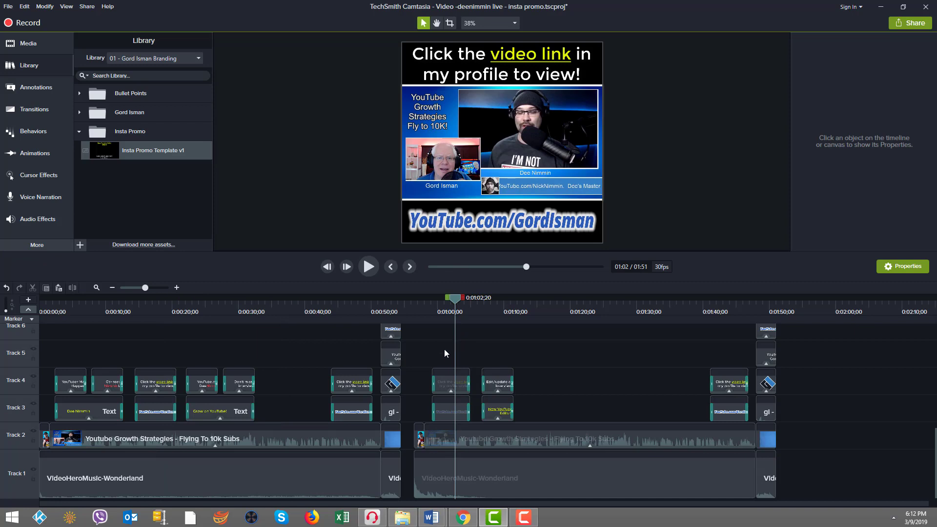
{"action": "left_click_drag", "start_coordinate": [444, 347], "coordinate": [513, 413]}
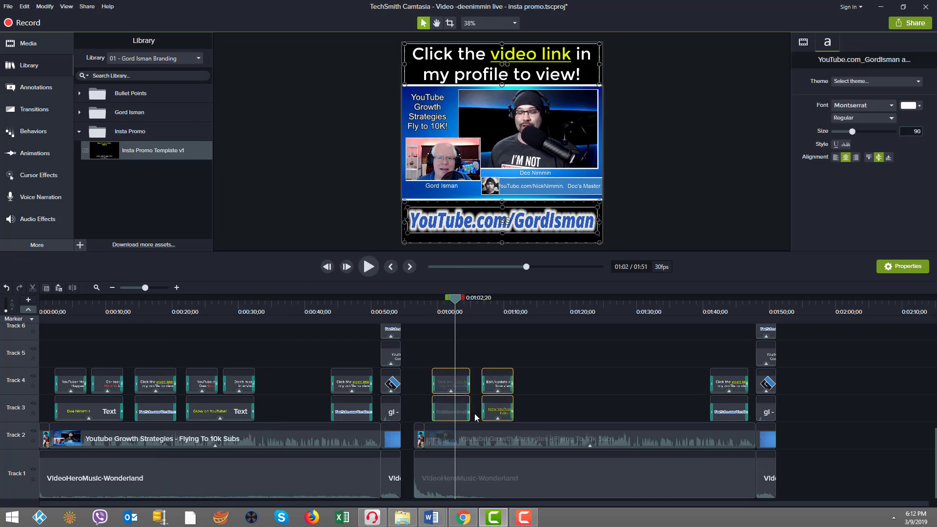
{"action": "left_click_drag", "start_coordinate": [452, 410], "coordinate": [509, 410]}
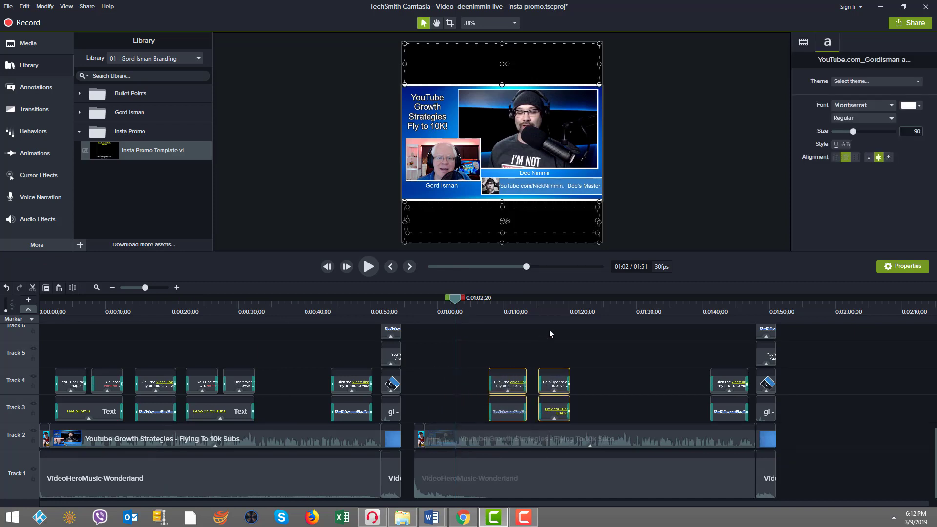
{"action": "left_click", "coordinate": [552, 307]}
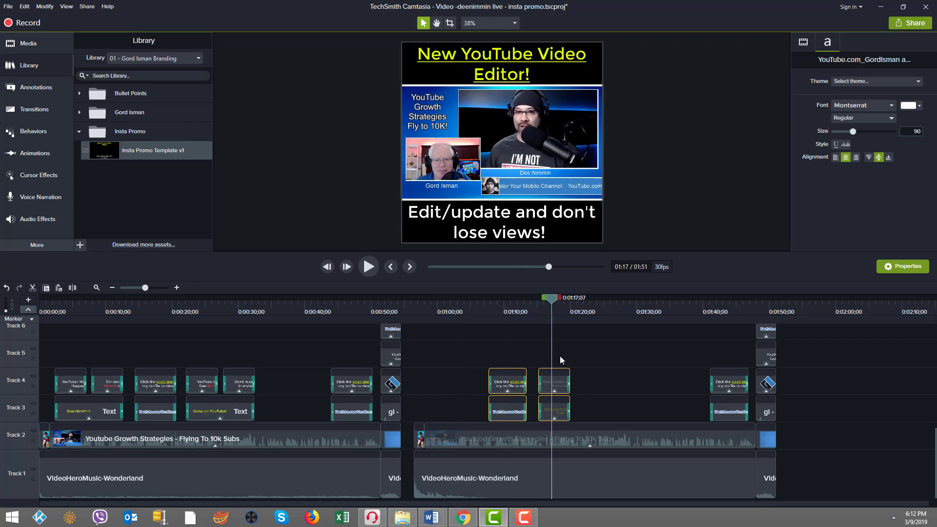
{"action": "left_click_drag", "start_coordinate": [560, 355], "coordinate": [449, 411]}
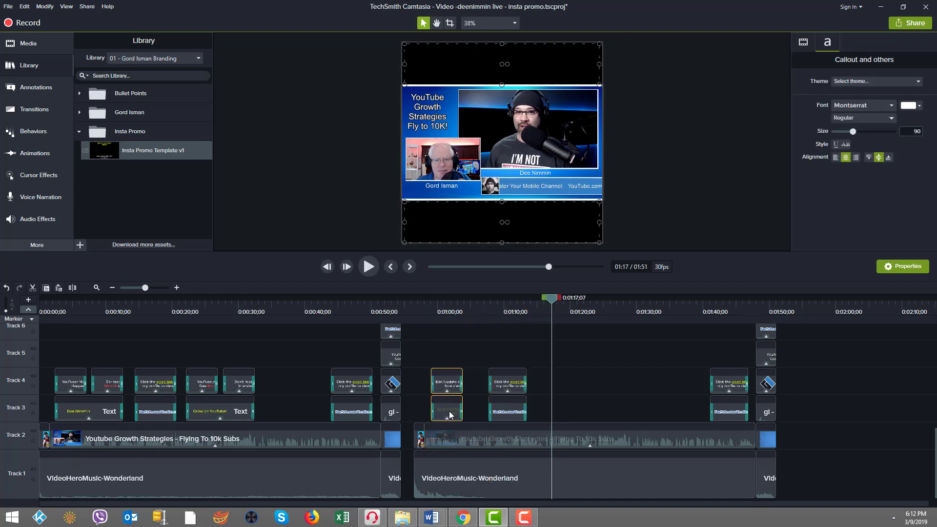
{"action": "left_click_drag", "start_coordinate": [497, 348], "coordinate": [578, 399]}
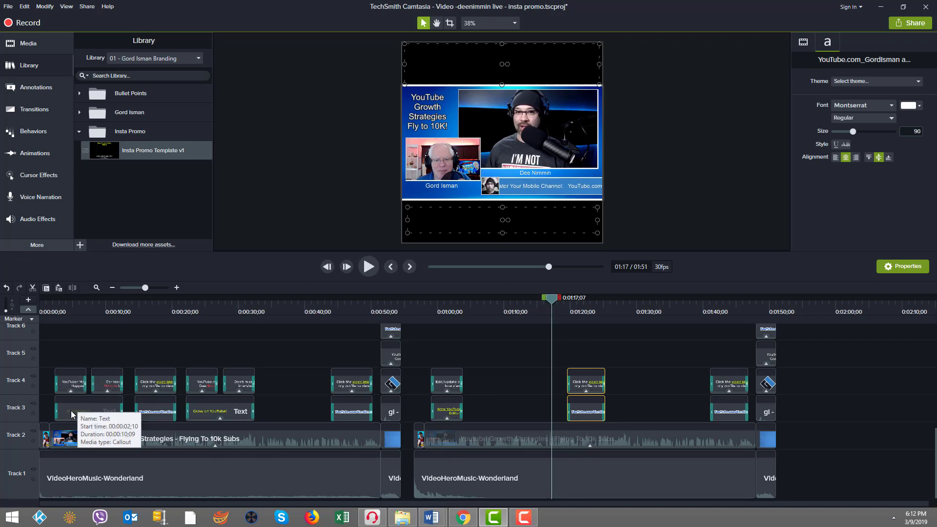
Step: Lengthen the 'New YouTube Video Editor!' title clip and paste a copied Edit/update callout at 1:06
{"action": "left_click", "coordinate": [448, 414]}
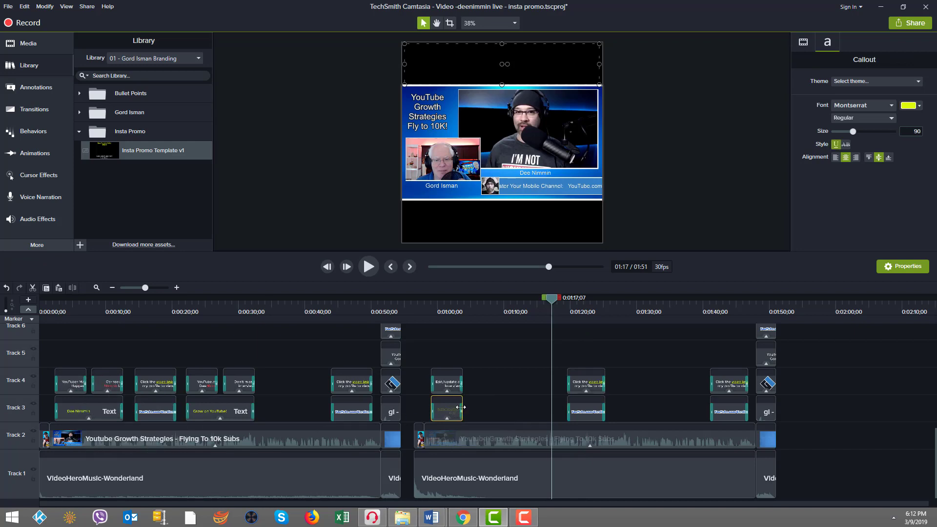
{"action": "left_click_drag", "start_coordinate": [463, 414], "coordinate": [498, 410]}
{"action": "left_click", "coordinate": [445, 387]}
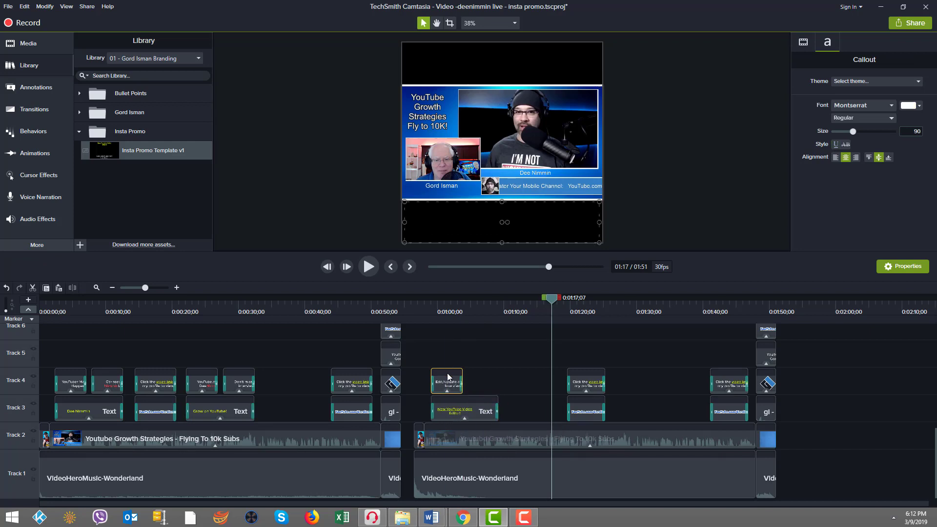
{"action": "right_click", "coordinate": [448, 387]}
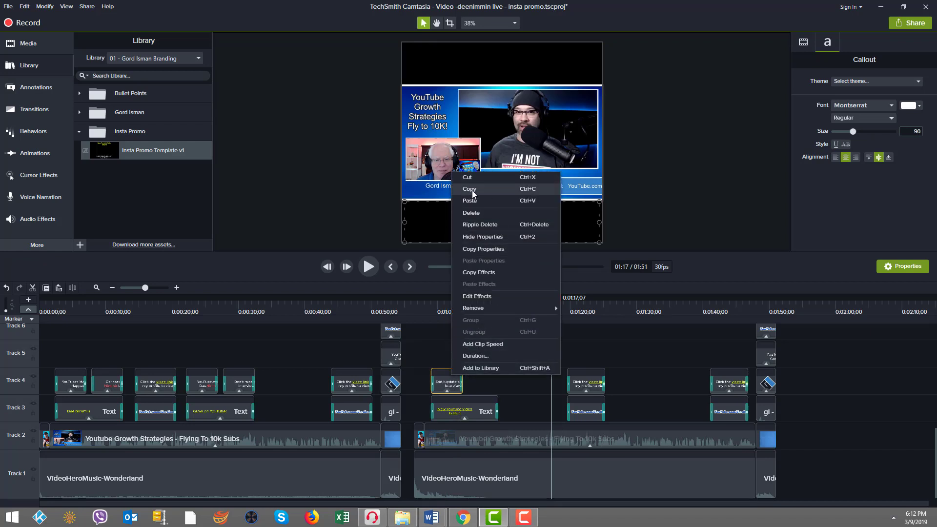
{"action": "left_click", "coordinate": [488, 189]}
{"action": "left_click_drag", "start_coordinate": [551, 297], "coordinate": [476, 317]}
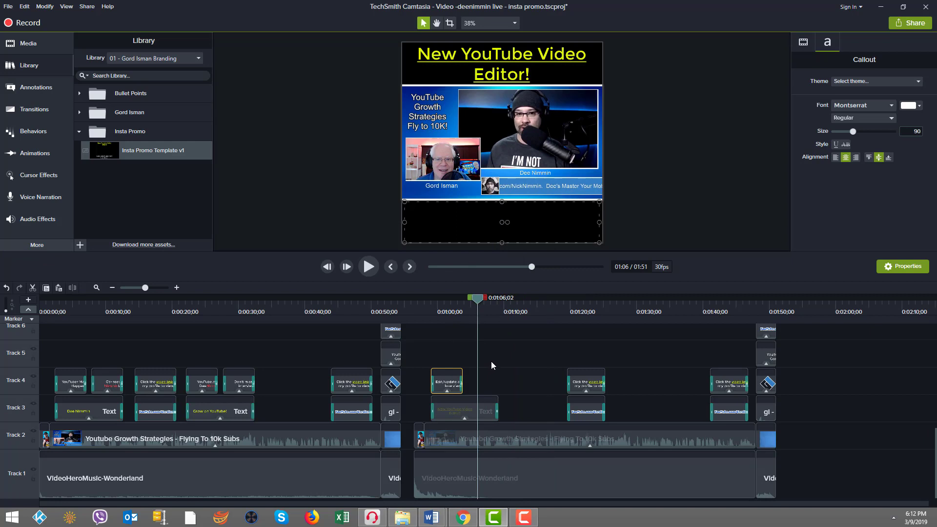
{"action": "key", "text": "ctrl+v"}
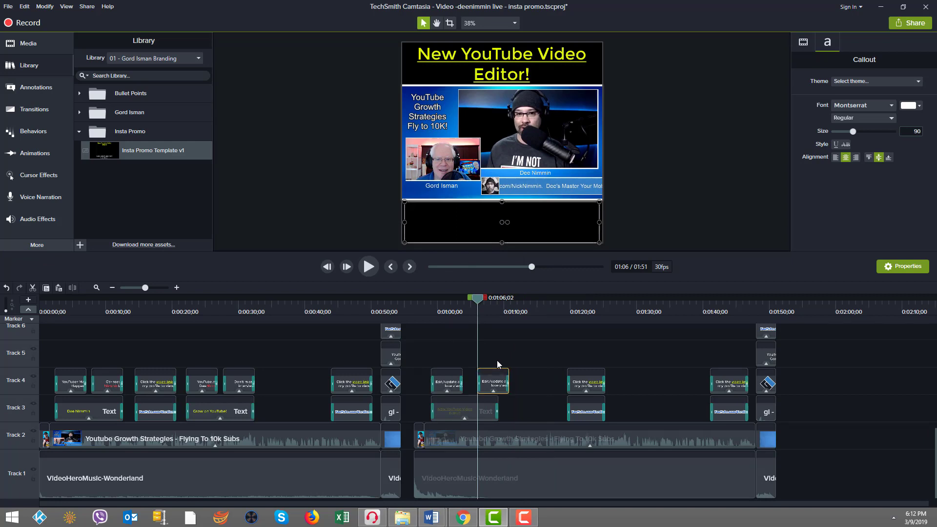
{"action": "left_click", "coordinate": [493, 413]}
Step: Extend the 'New YouTube Video Editor!' title clip to span both callouts
{"action": "left_click_drag", "start_coordinate": [498, 409], "coordinate": [513, 406]}
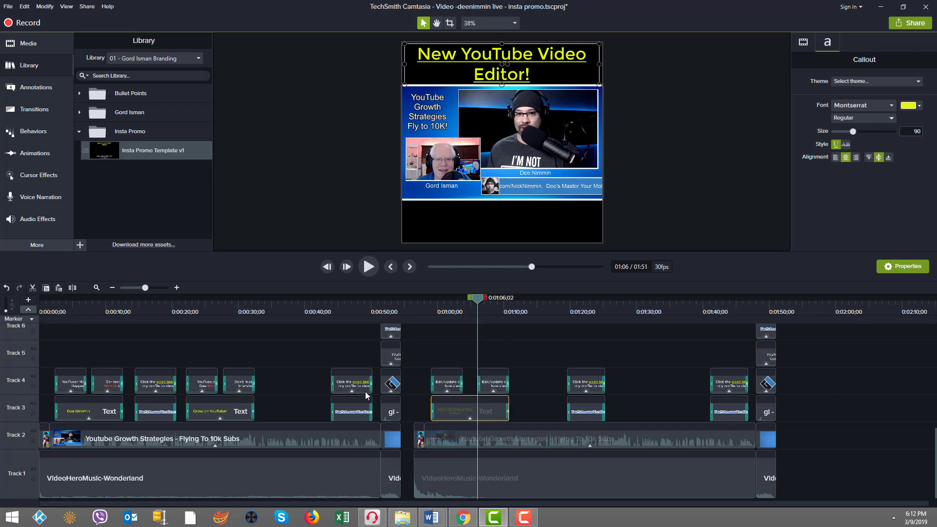
{"action": "left_click", "coordinate": [67, 304]}
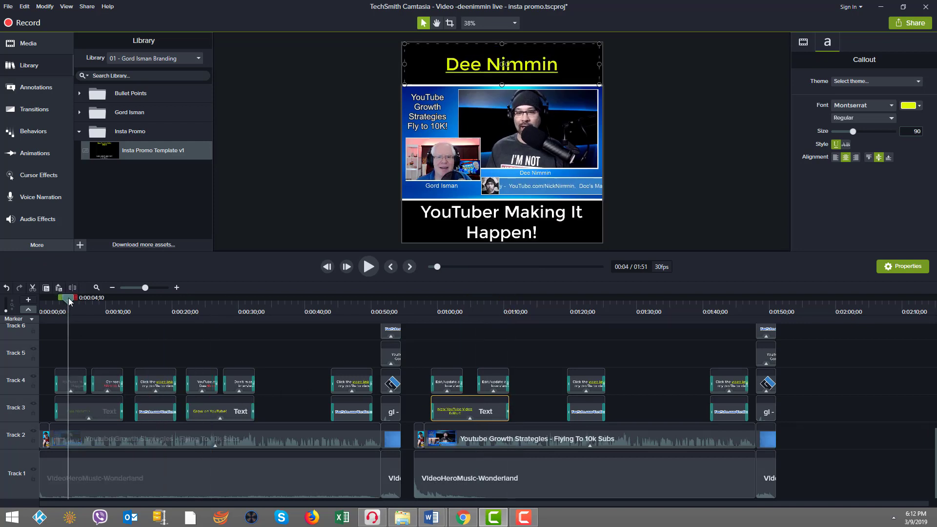
{"action": "left_click_drag", "start_coordinate": [68, 301], "coordinate": [65, 303]}
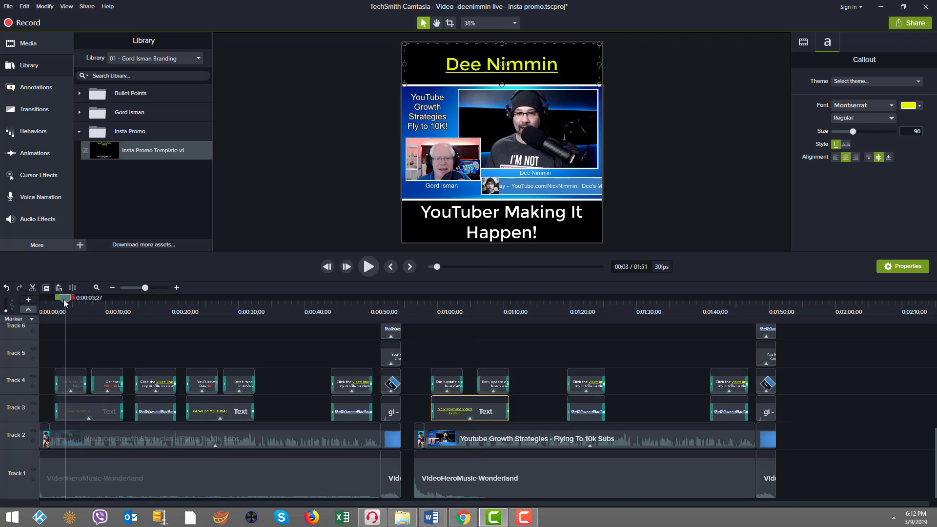
Step: Replace the title text near 1:01 with the guest's name
{"action": "left_click", "coordinate": [450, 306]}
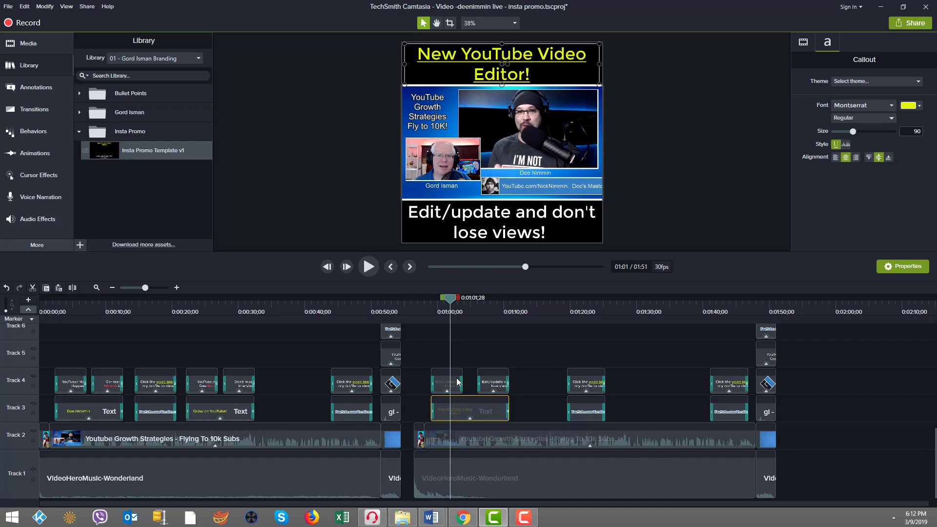
{"action": "double_click", "coordinate": [496, 70]}
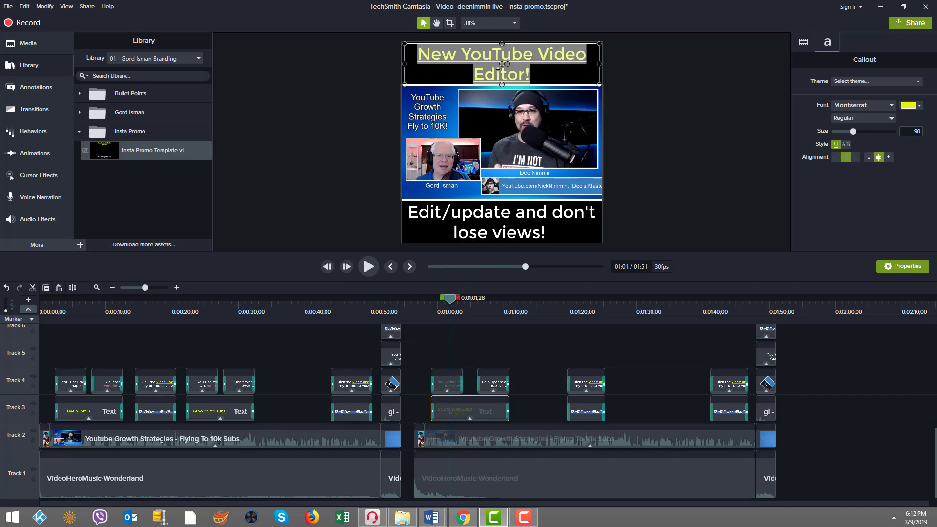
{"action": "type", "text": "Dee ni"}
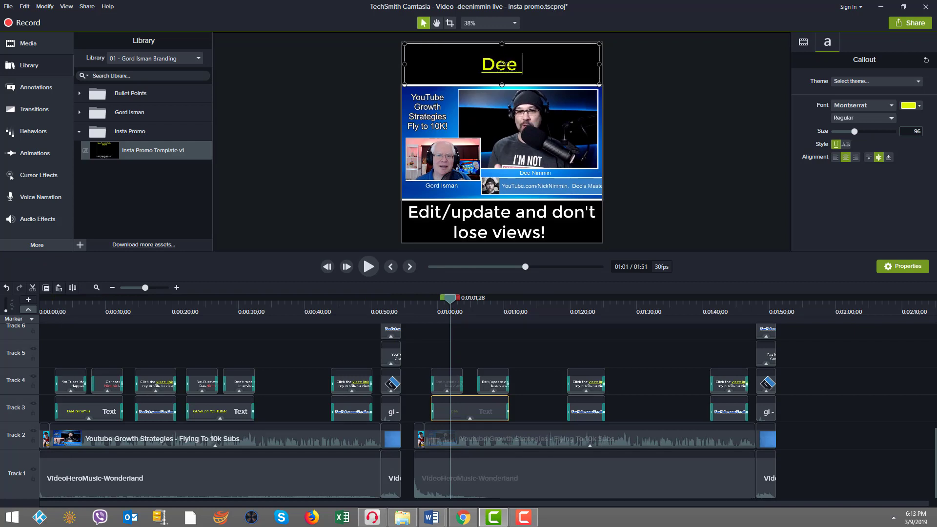
{"action": "key", "text": "BackSpace"}
{"action": "key", "text": "BackSpace"}
{"action": "type", "text": "Nimmin"}
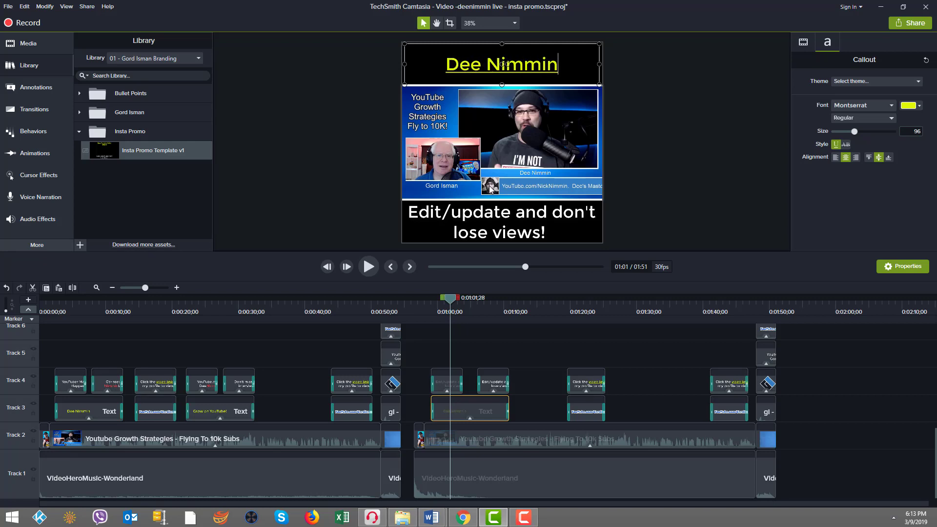
Step: Retype the bottom Edit/update caption as 'YouTuber Making it Happen!'
{"action": "left_click", "coordinate": [450, 386]}
{"action": "double_click", "coordinate": [499, 216]}
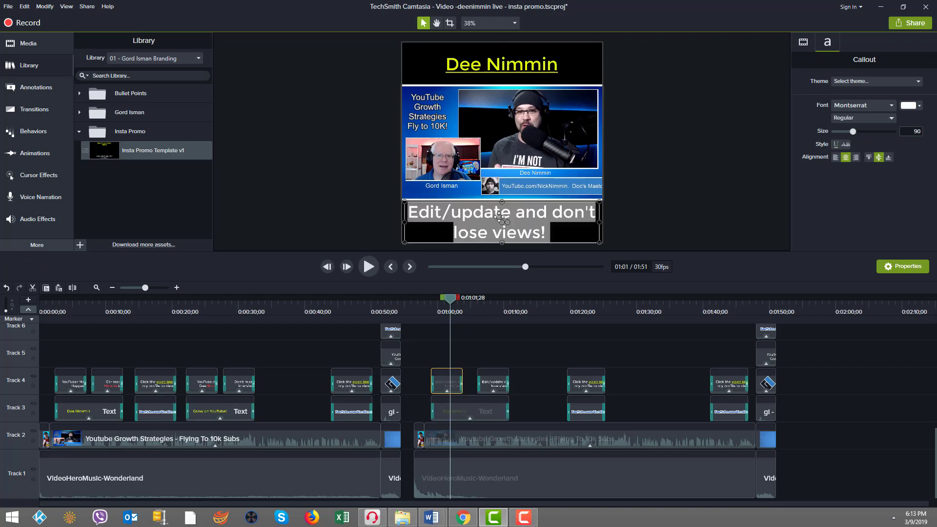
{"action": "type", "text": "You"}
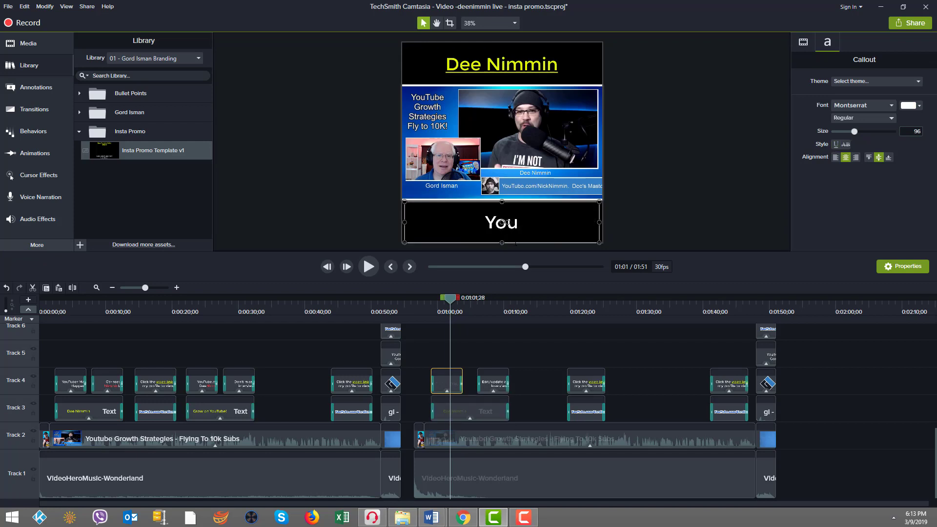
{"action": "type", "text": "Tuber"}
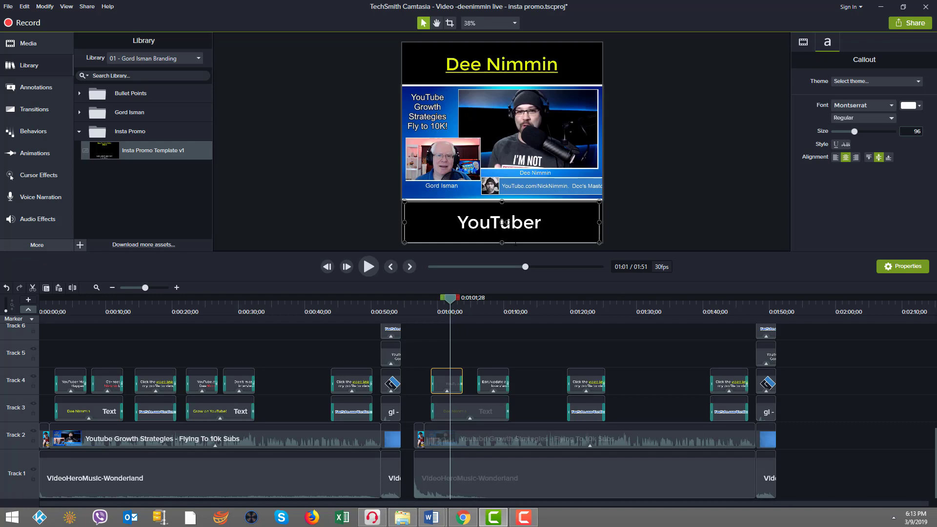
{"action": "type", "text": " Making it"}
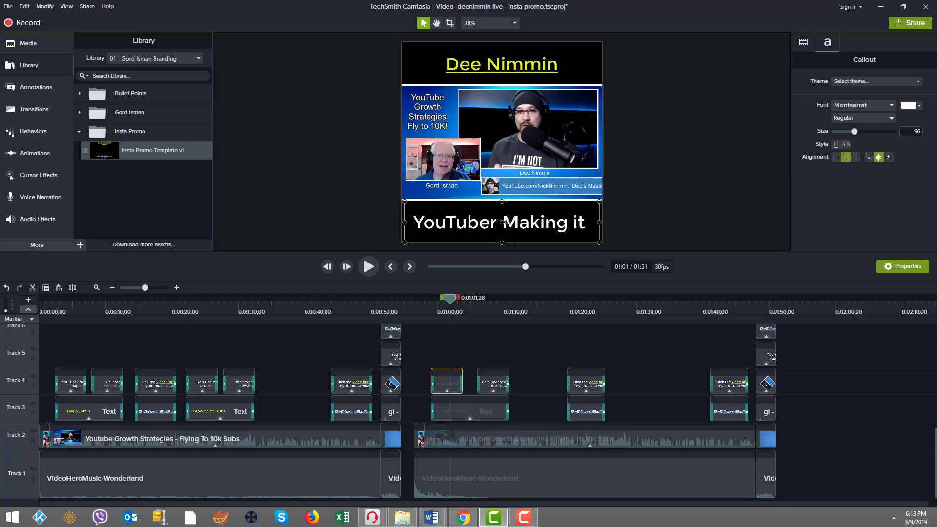
{"action": "type", "text": " Happen!"}
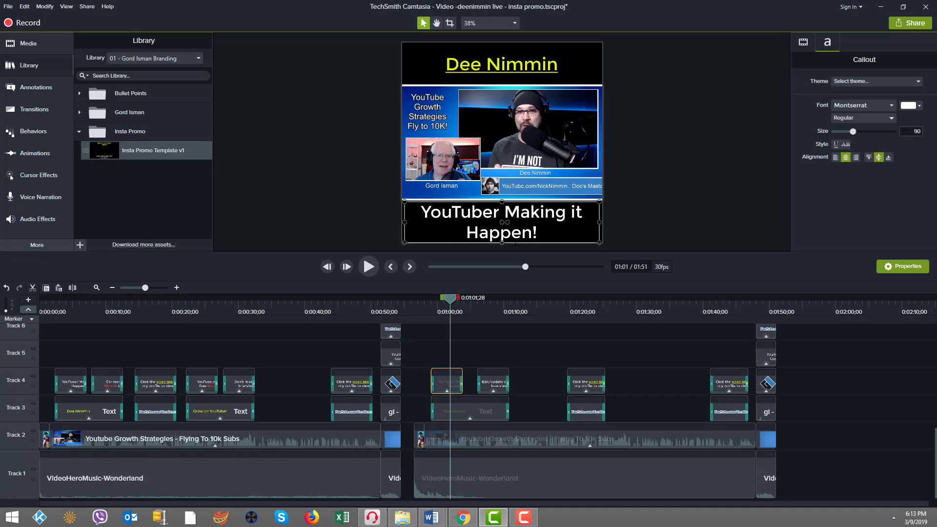
{"action": "left_click", "coordinate": [71, 311]}
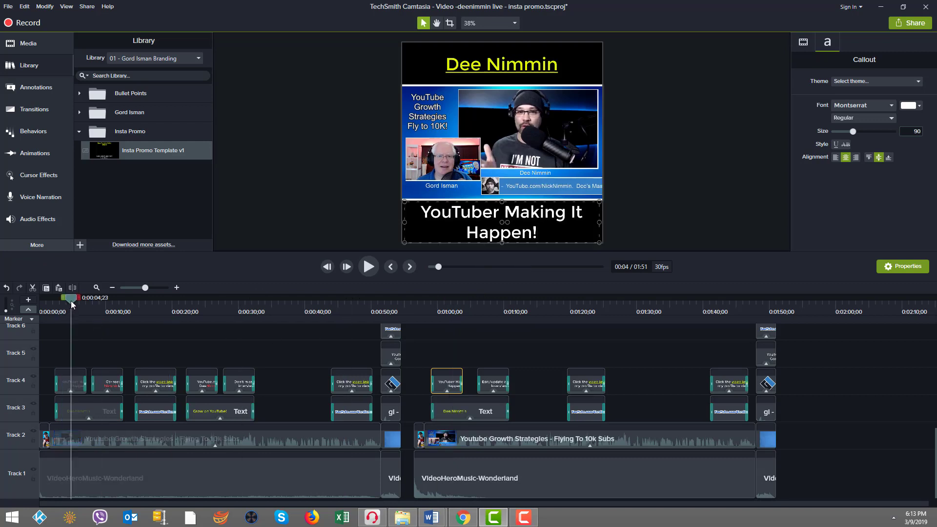
{"action": "left_click_drag", "start_coordinate": [98, 306], "coordinate": [108, 305]}
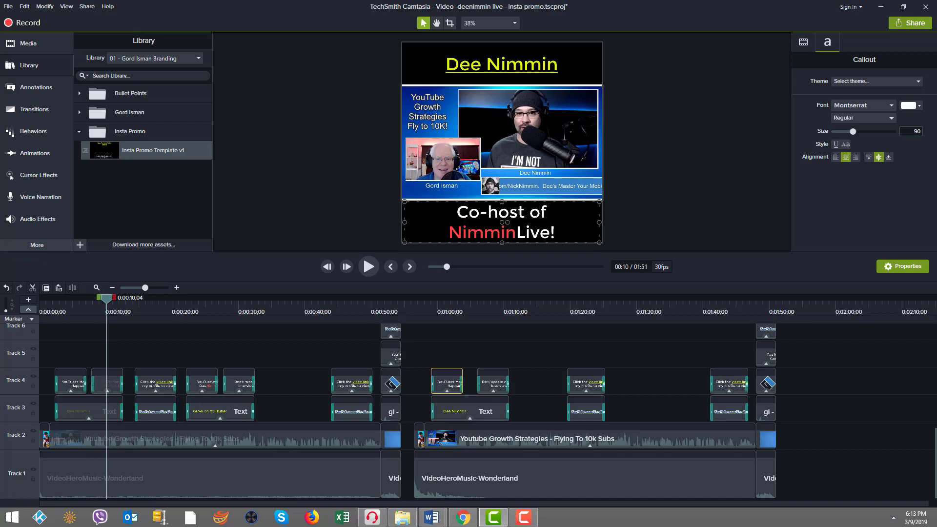
Step: Rewrite the callout at 1:08 to read 'Co-host of NimminLive!'
{"action": "left_click", "coordinate": [497, 305]}
{"action": "left_click", "coordinate": [493, 381]}
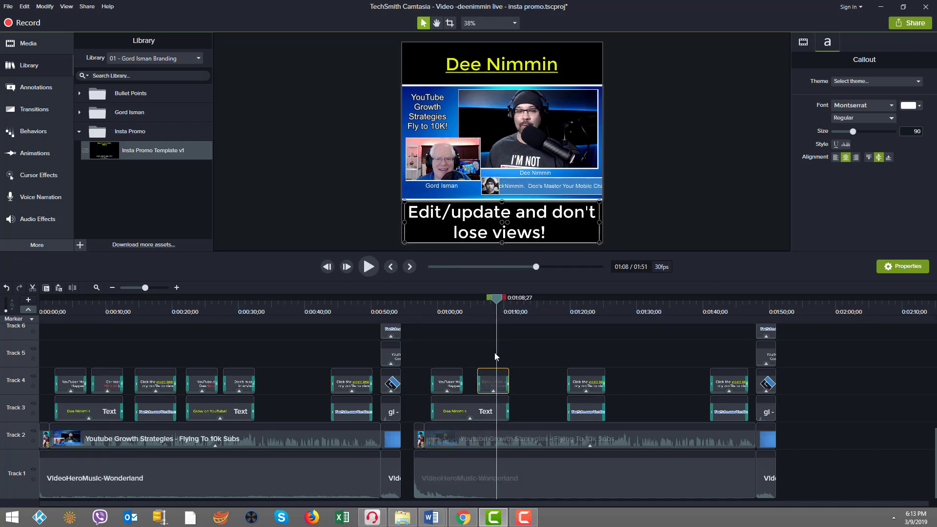
{"action": "double_click", "coordinate": [505, 222]}
{"action": "type", "text": "C"}
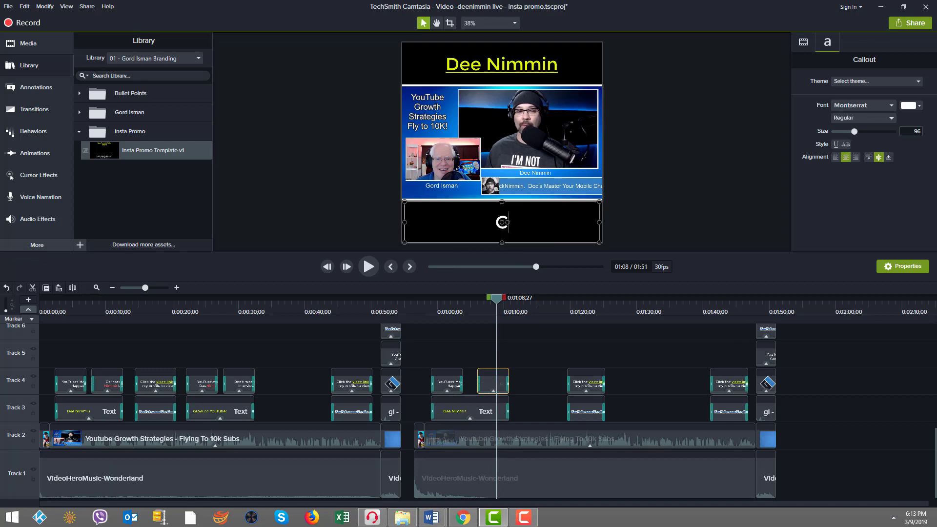
{"action": "type", "text": "o-hos"}
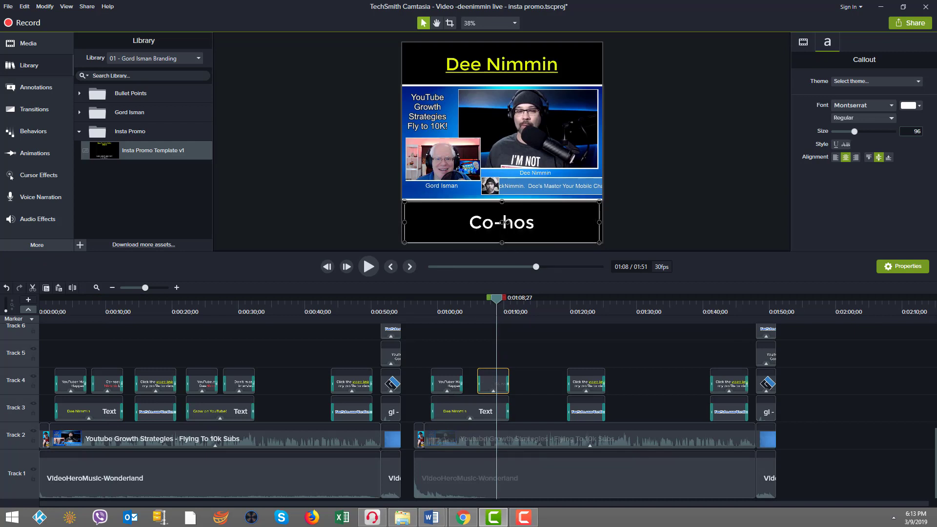
{"action": "type", "text": "t of N"}
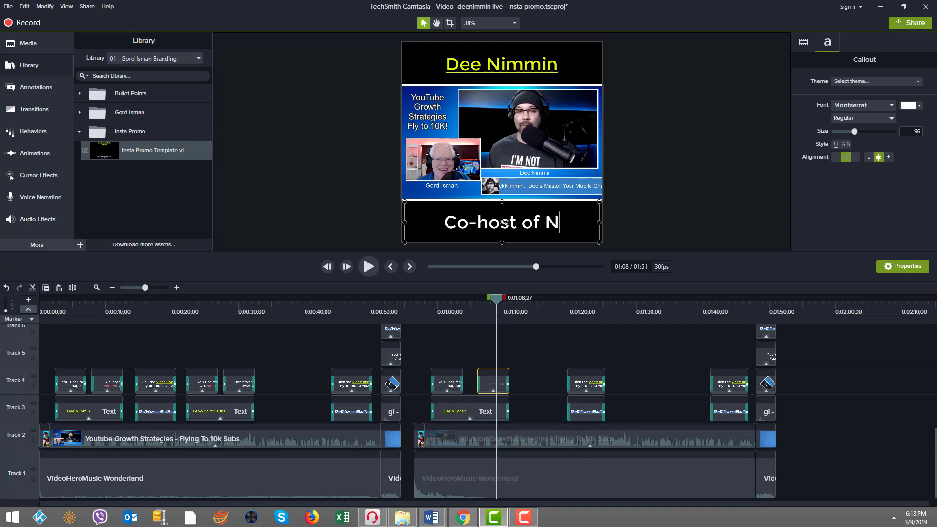
{"action": "type", "text": "imminLive"}
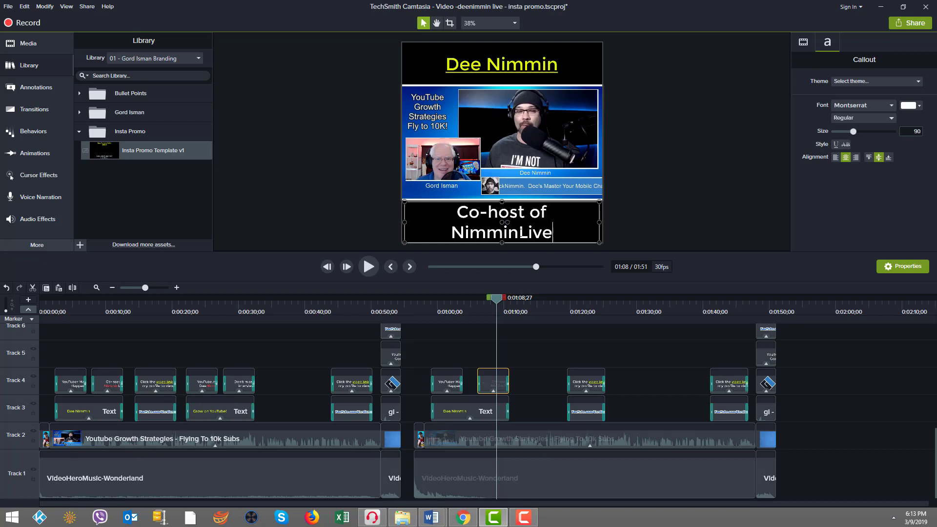
{"action": "type", "text": "!"}
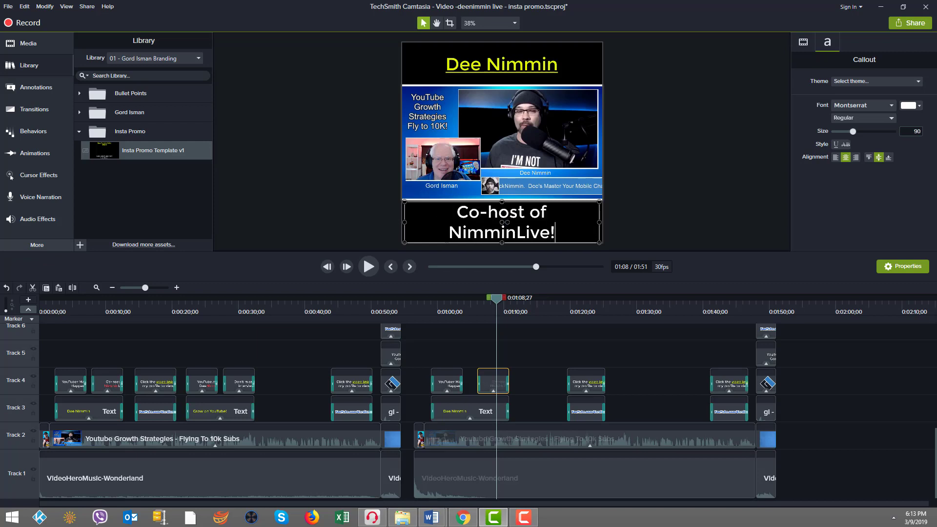
Step: Color the word 'Nimmin' red (#FF0000) and play back from 0:56 to check
{"action": "left_click_drag", "start_coordinate": [450, 233], "coordinate": [516, 233]}
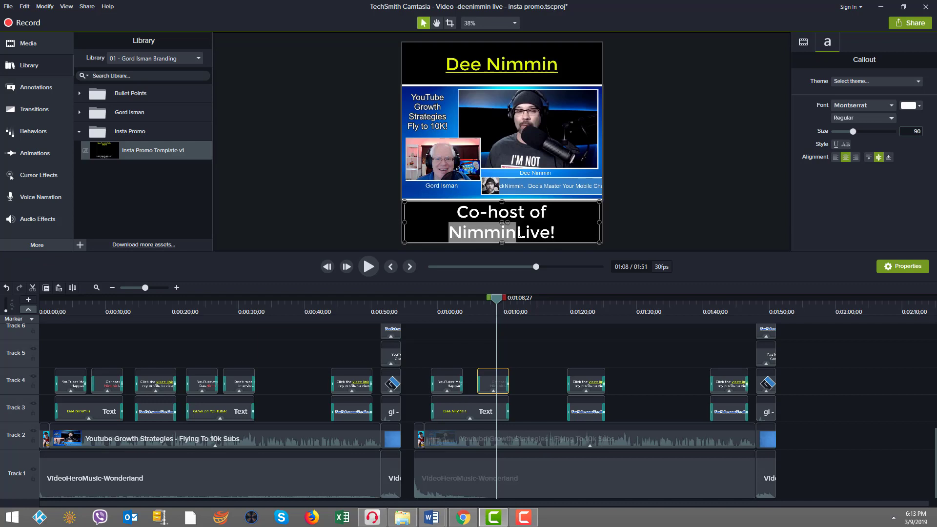
{"action": "left_click", "coordinate": [917, 105]}
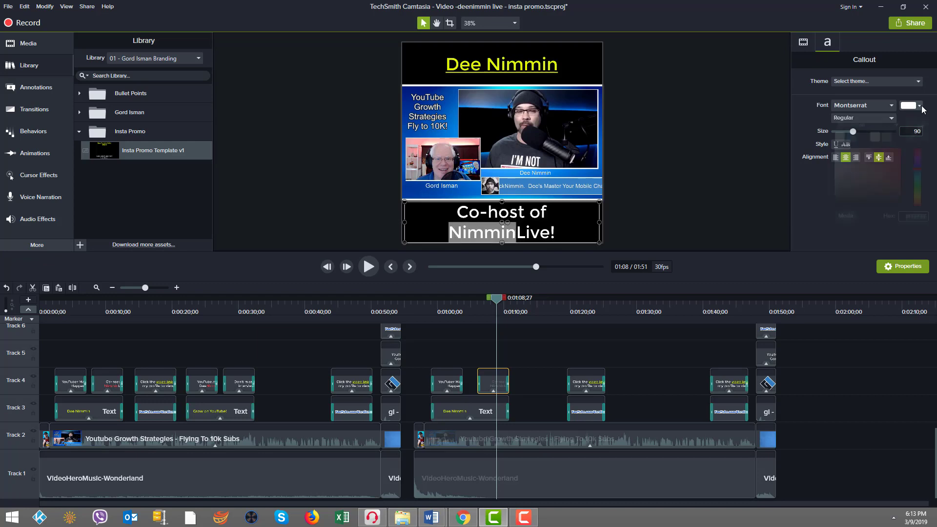
{"action": "left_click", "coordinate": [900, 152]}
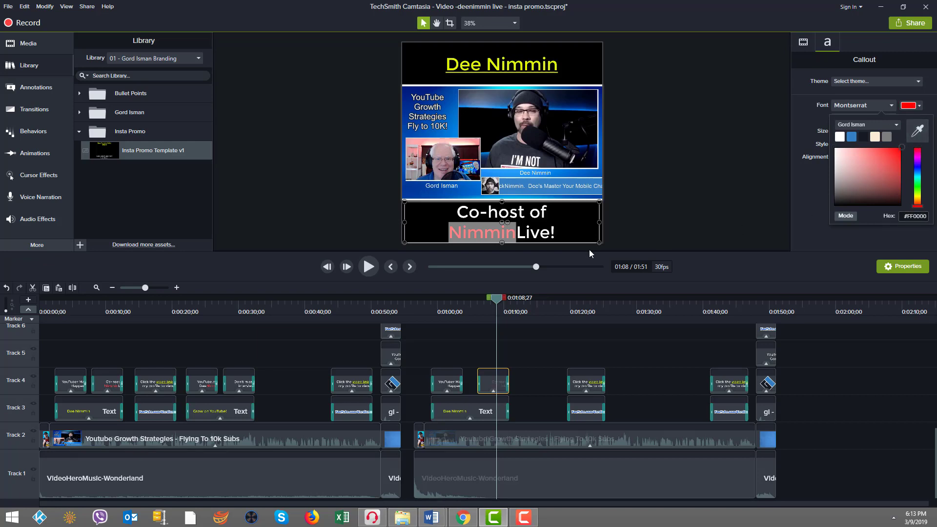
{"action": "left_click", "coordinate": [539, 232]}
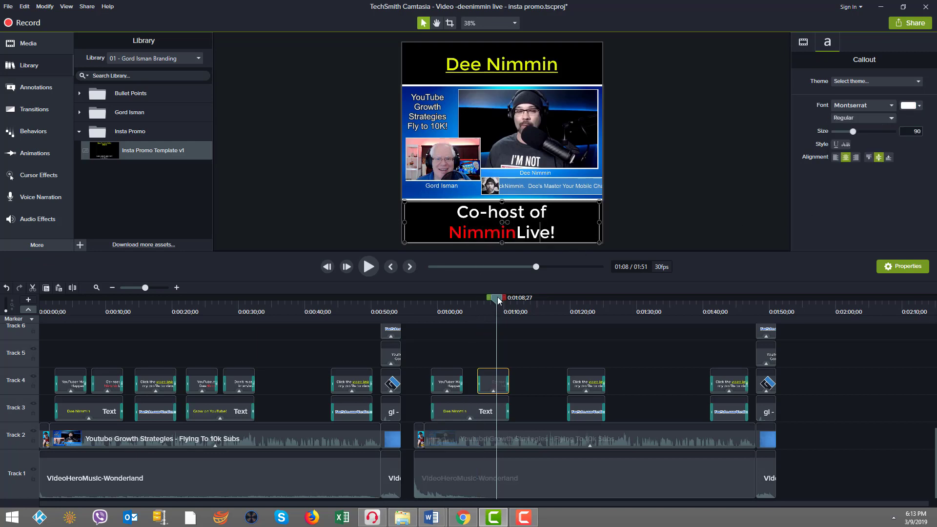
{"action": "left_click_drag", "start_coordinate": [496, 297], "coordinate": [414, 298]}
{"action": "left_click", "coordinate": [369, 265]}
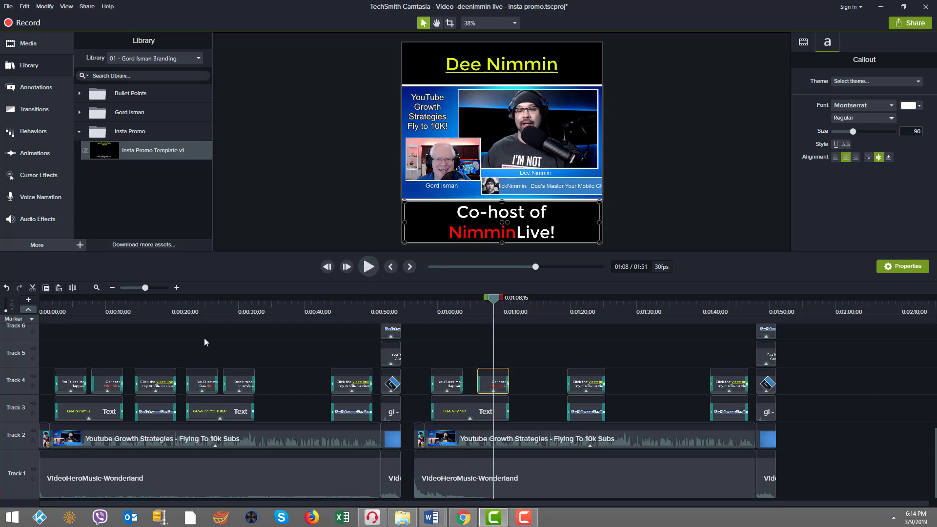
Step: Select the 'Grow on YouTube!' and 'Don't miss this interview!' callouts near 0:25
{"action": "left_click", "coordinate": [154, 306]}
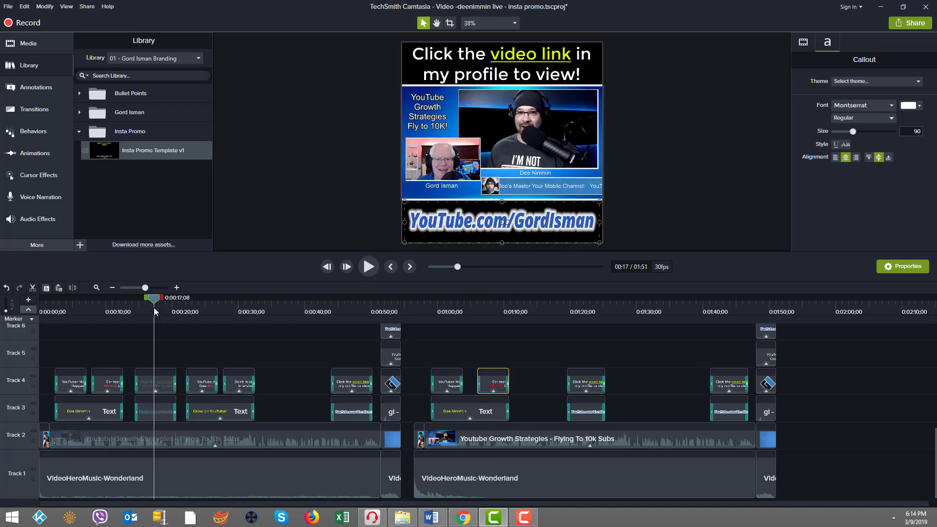
{"action": "left_click_drag", "start_coordinate": [560, 358], "coordinate": [529, 415]}
{"action": "left_click_drag", "start_coordinate": [198, 347], "coordinate": [240, 415]}
{"action": "left_click", "coordinate": [198, 311]}
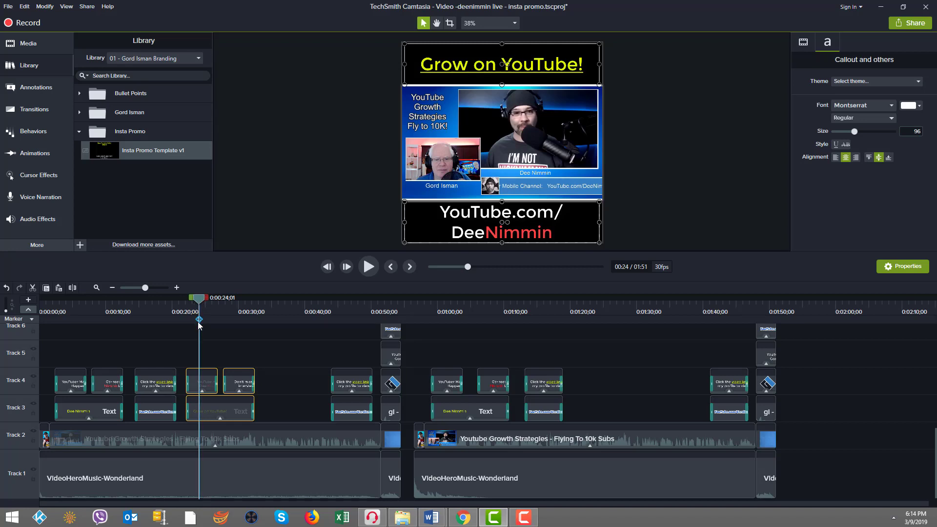
{"action": "left_click_drag", "start_coordinate": [198, 299], "coordinate": [244, 312]}
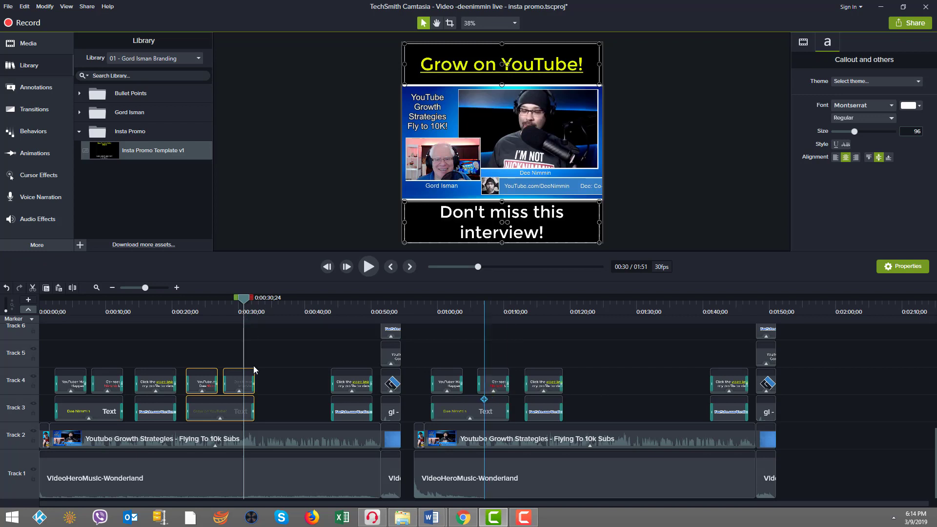
{"action": "left_click", "coordinate": [210, 351]}
{"action": "left_click_drag", "start_coordinate": [208, 393], "coordinate": [235, 405]}
Step: Copy the callout pair and paste it at about 1:20 in the second half
{"action": "right_click", "coordinate": [231, 401]}
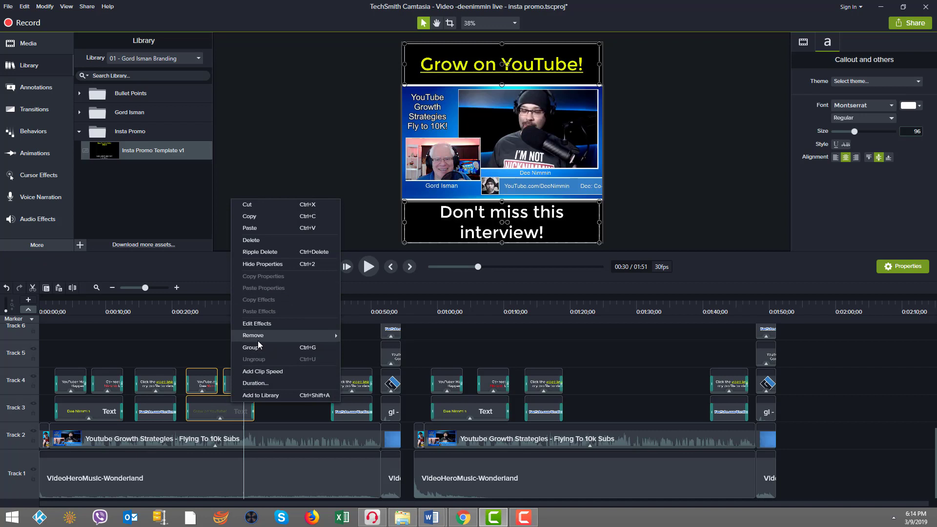
{"action": "left_click", "coordinate": [252, 216]}
{"action": "left_click_drag", "start_coordinate": [503, 312], "coordinate": [571, 309]}
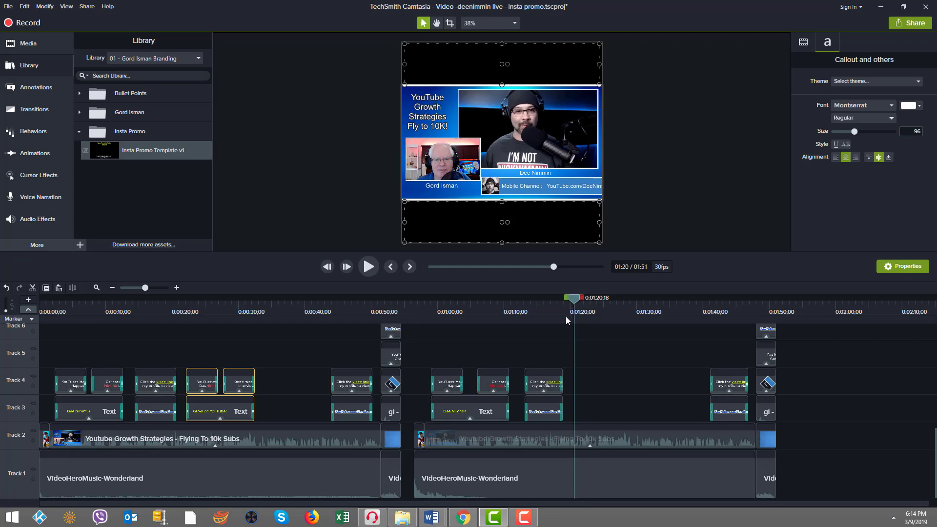
{"action": "key", "text": "ctrl+v"}
{"action": "left_click", "coordinate": [561, 319]}
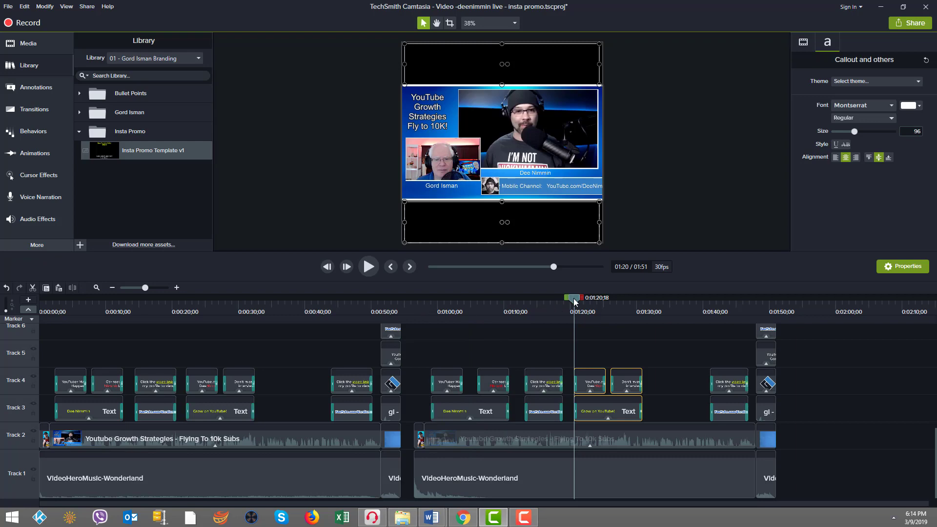
{"action": "left_click_drag", "start_coordinate": [574, 301], "coordinate": [607, 315]}
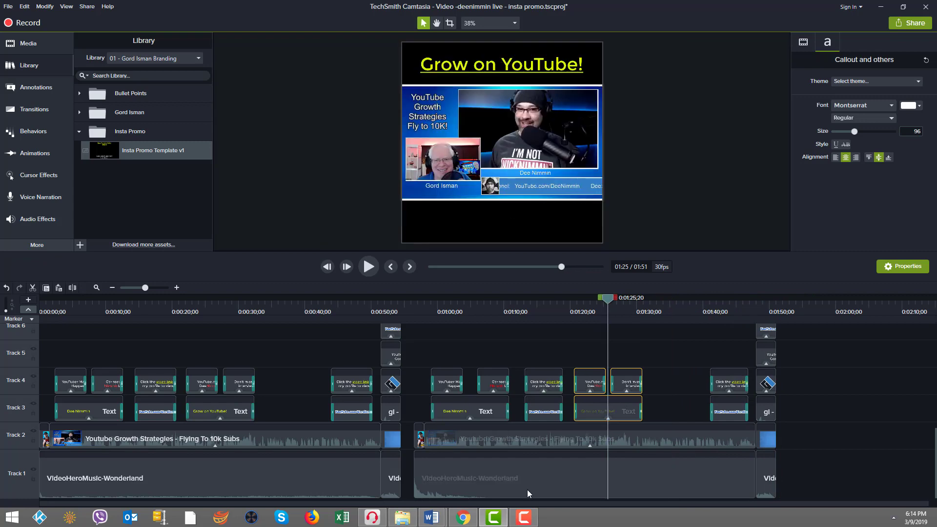
{"action": "left_click", "coordinate": [527, 490]}
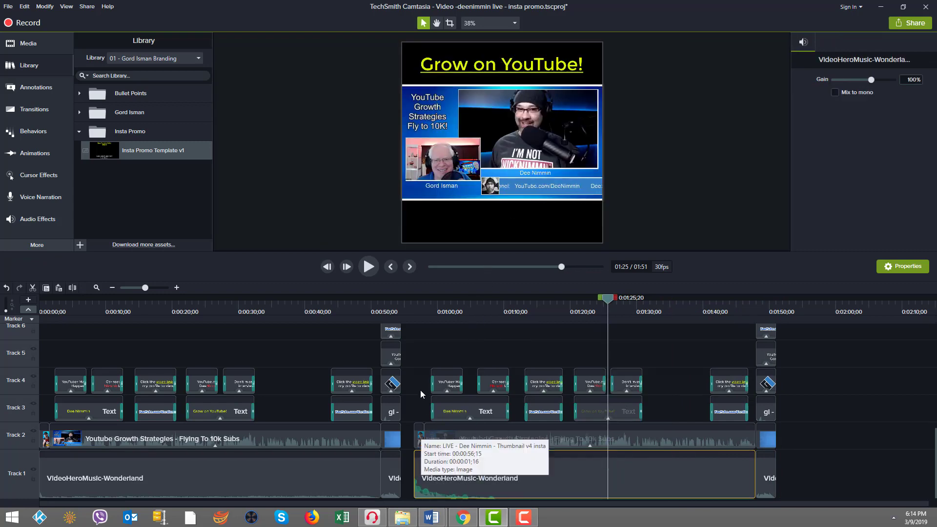
{"action": "left_click", "coordinate": [417, 309]}
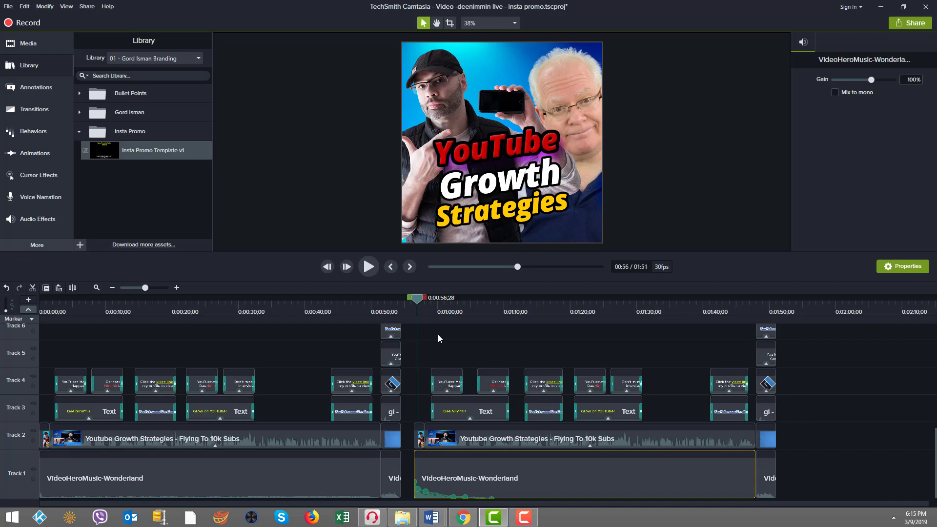
{"action": "left_click", "coordinate": [449, 311]}
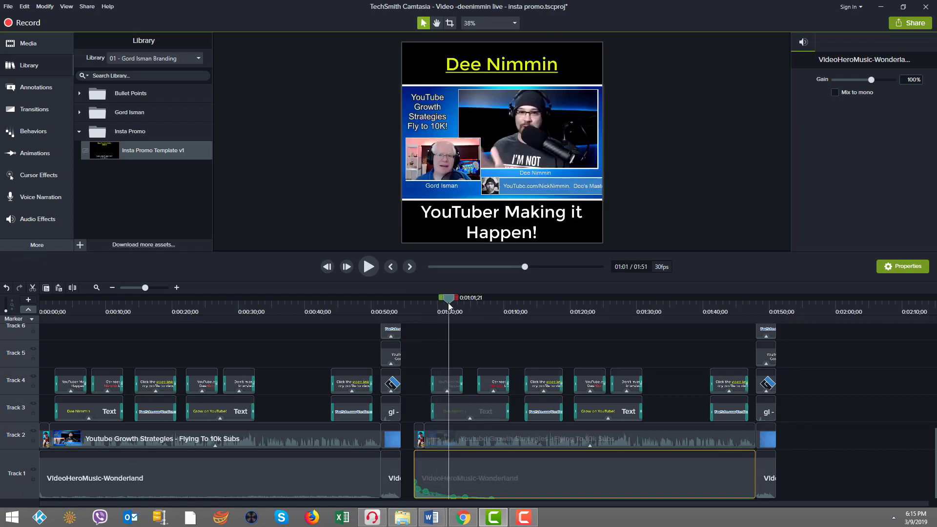
{"action": "left_click_drag", "start_coordinate": [452, 304], "coordinate": [783, 285]}
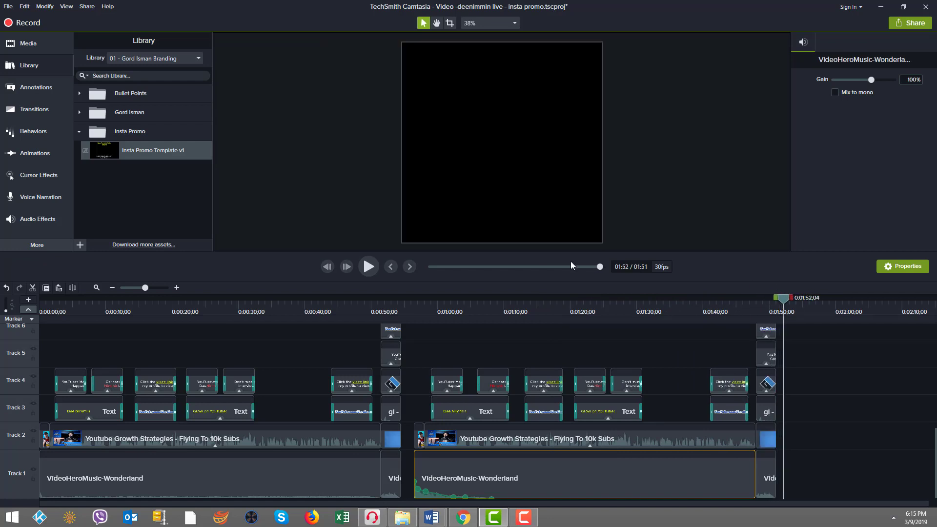
Step: Start a Local File export using the 'MP4 only (up to 1080p)' preset
{"action": "left_click", "coordinate": [85, 6]}
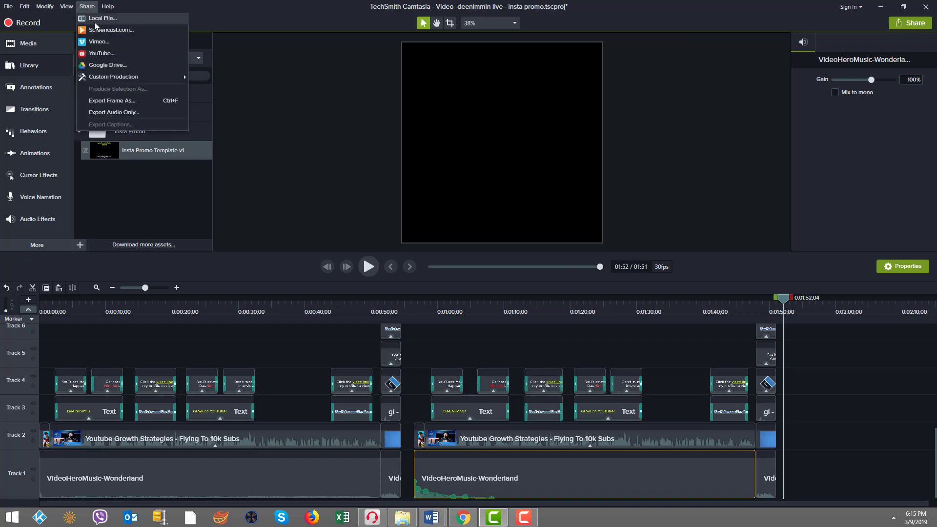
{"action": "left_click", "coordinate": [98, 18]}
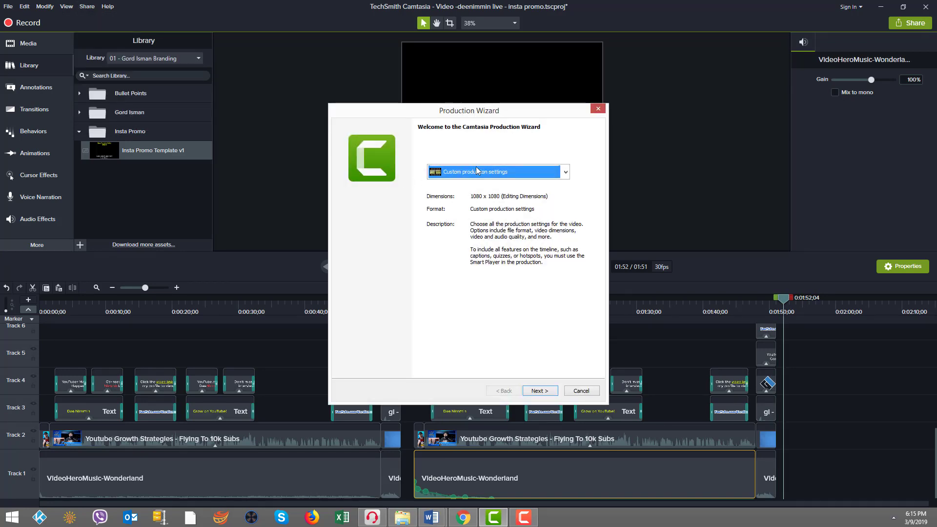
{"action": "left_click", "coordinate": [478, 171]}
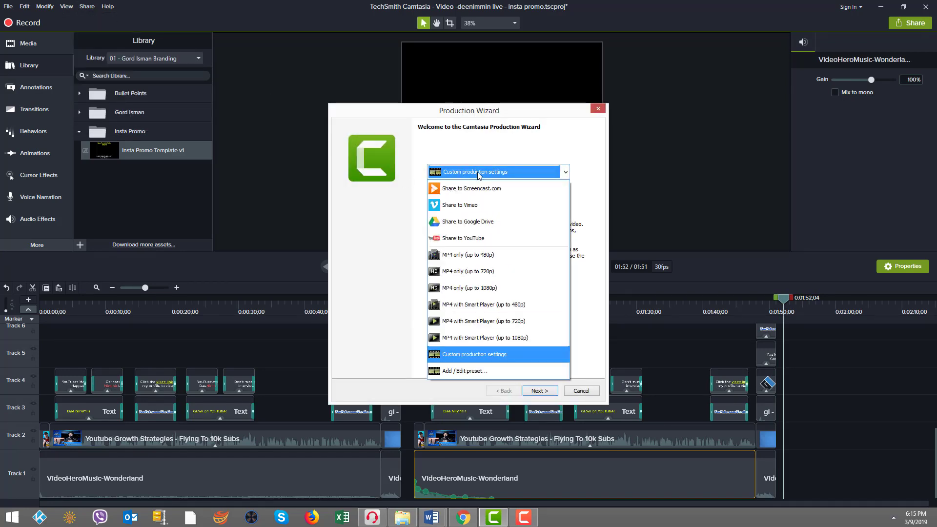
{"action": "left_click", "coordinate": [489, 291]}
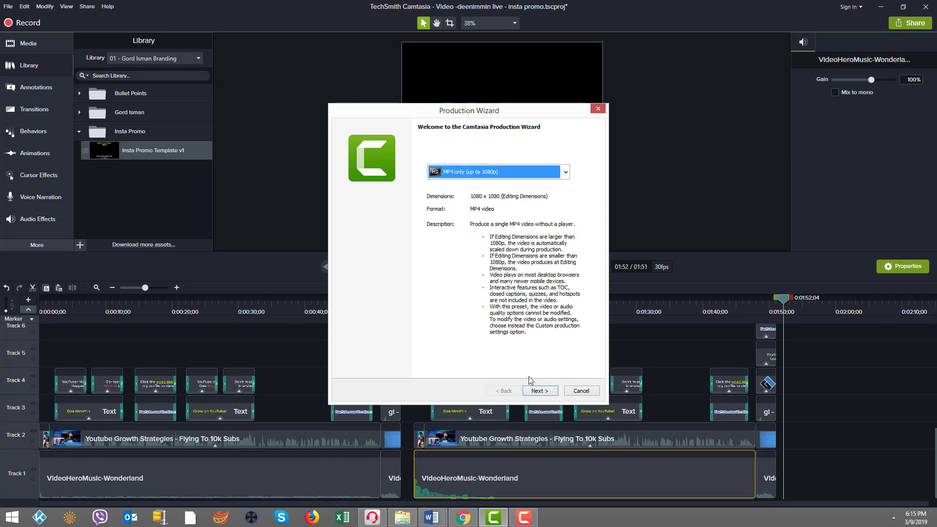